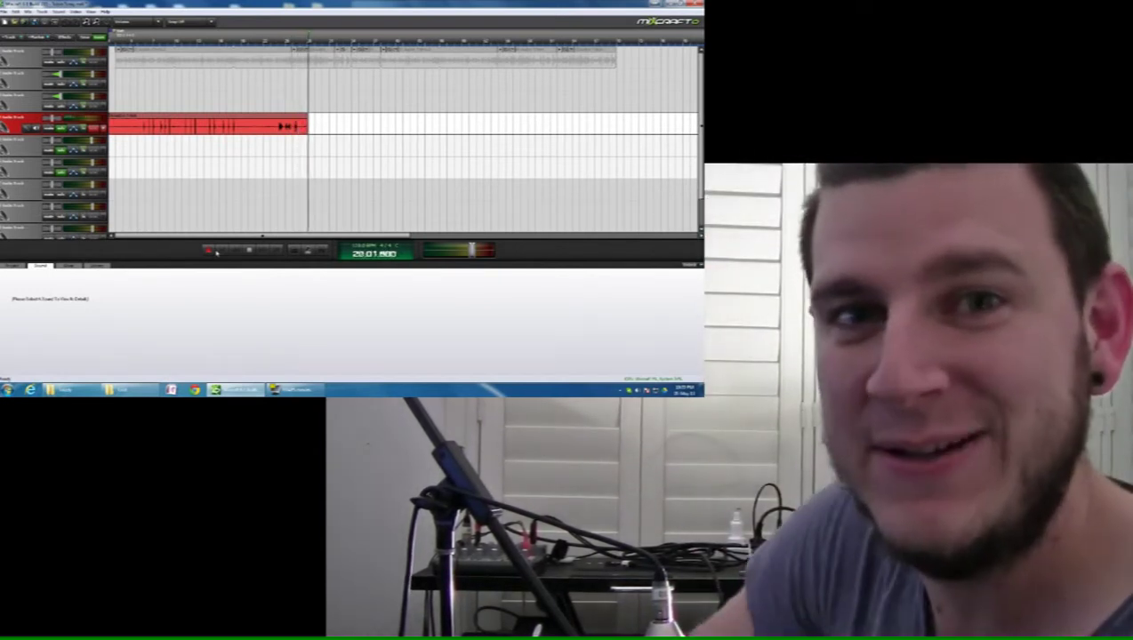
# Step: Stop recording the guitar drum hits on Audio Track 4
pyautogui.press('space')
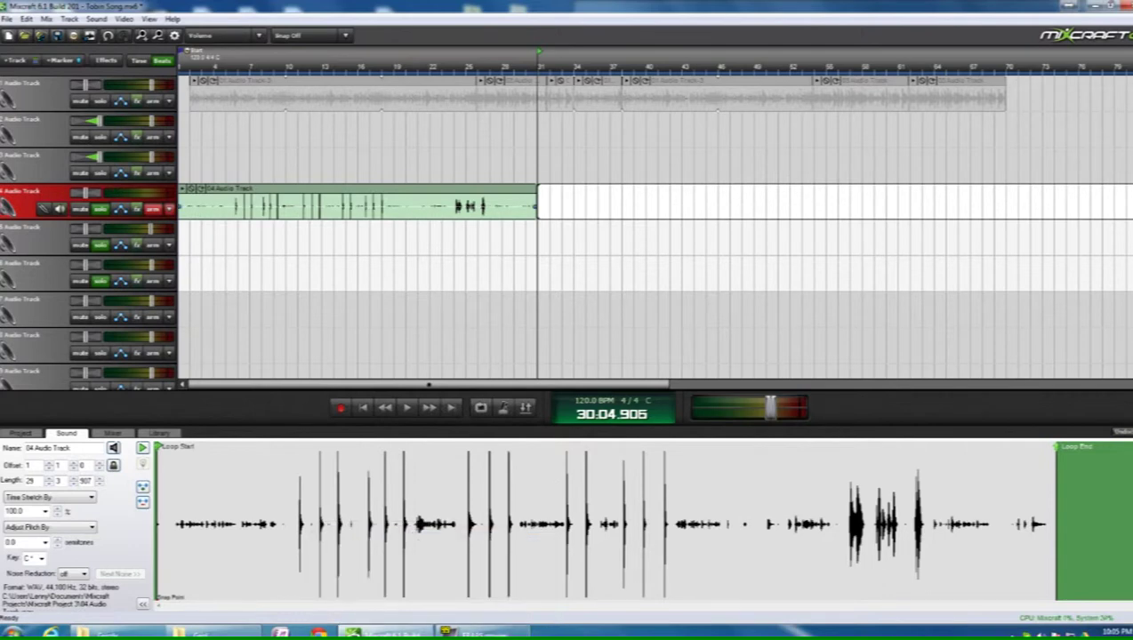
# Step: Play back the recorded take from around bar 5 to audition the hits
pyautogui.click(233, 157)
pyautogui.scroll(5, 233, 156)
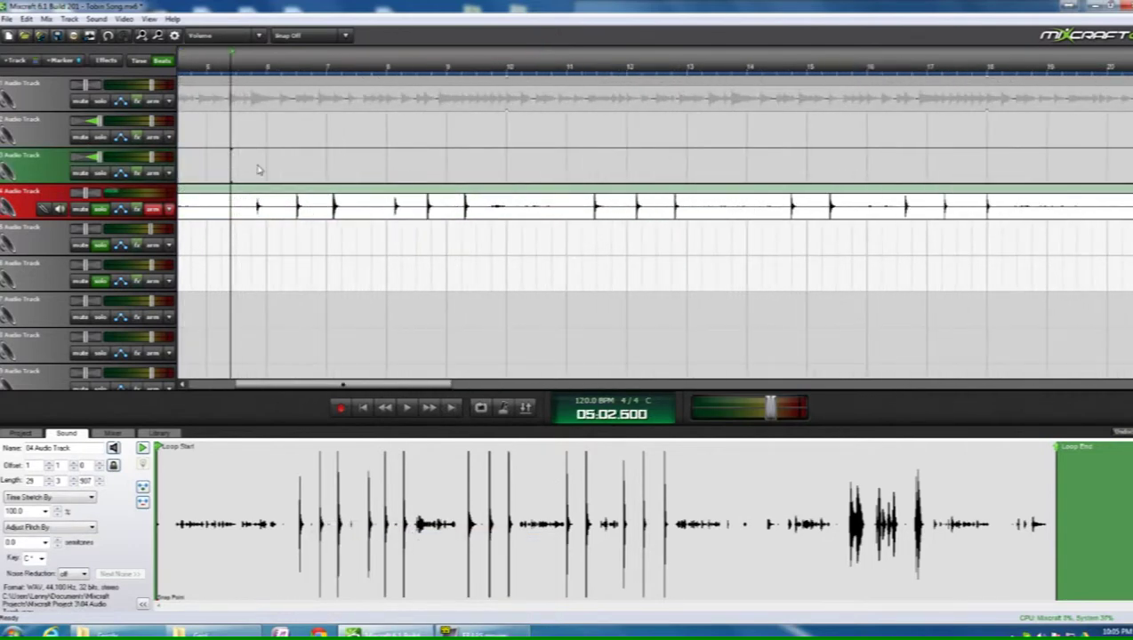
pyautogui.press('space')
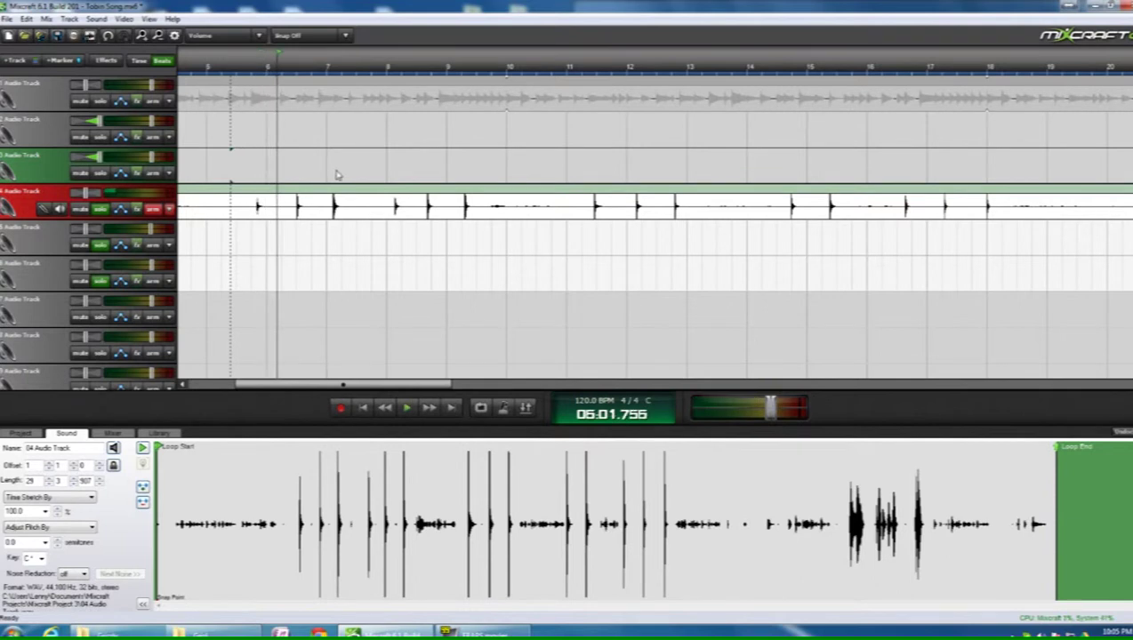
pyautogui.click(328, 175)
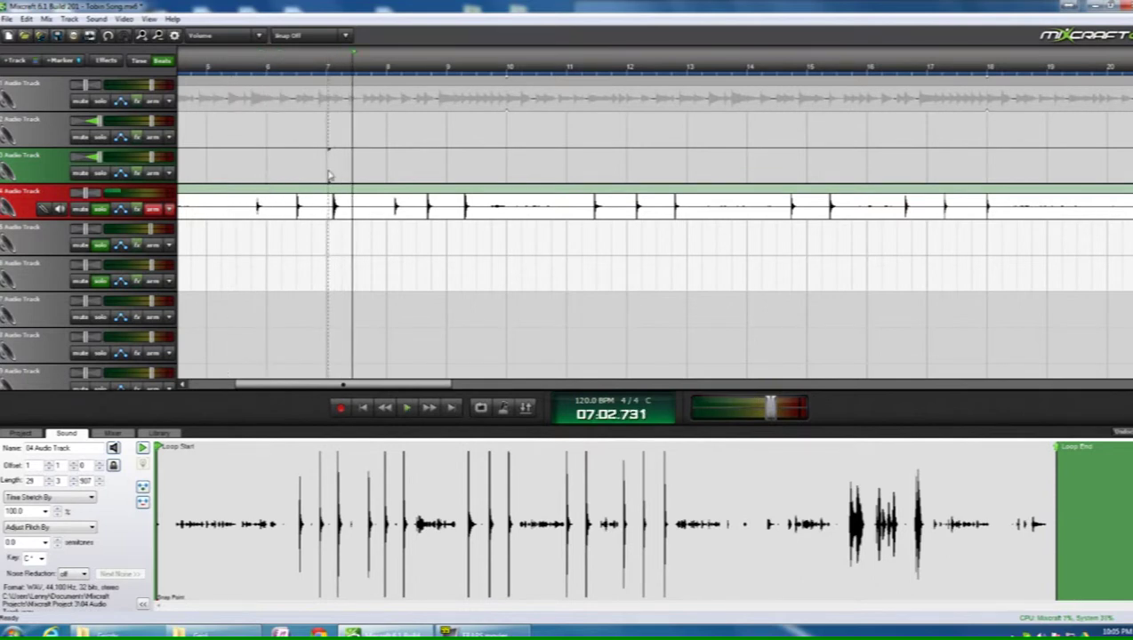
pyautogui.press('space')
# Step: Split the track 4 clip at the playback position and again at the next hit
pyautogui.click(329, 206)
pyautogui.scroll(4, 329, 206)
pyautogui.rightClick(338, 190)
pyautogui.click(367, 318)
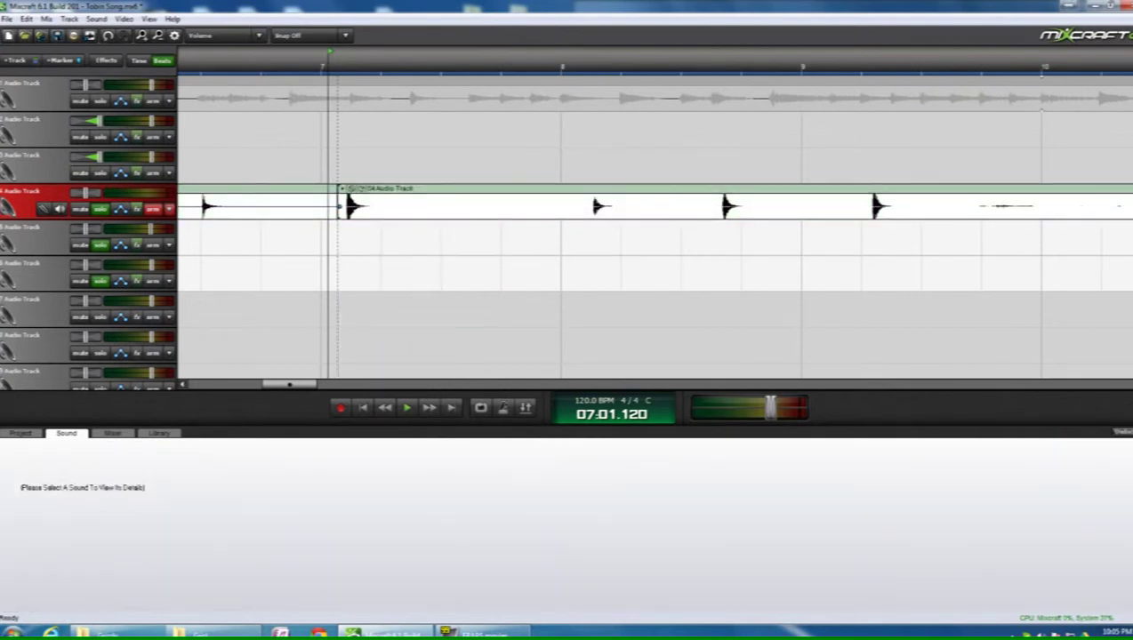
pyautogui.rightClick(374, 197)
pyautogui.click(404, 329)
# Step: Delete the unwanted left piece and adjust where the remaining clip begins
pyautogui.click(298, 195)
pyautogui.press('Delete')
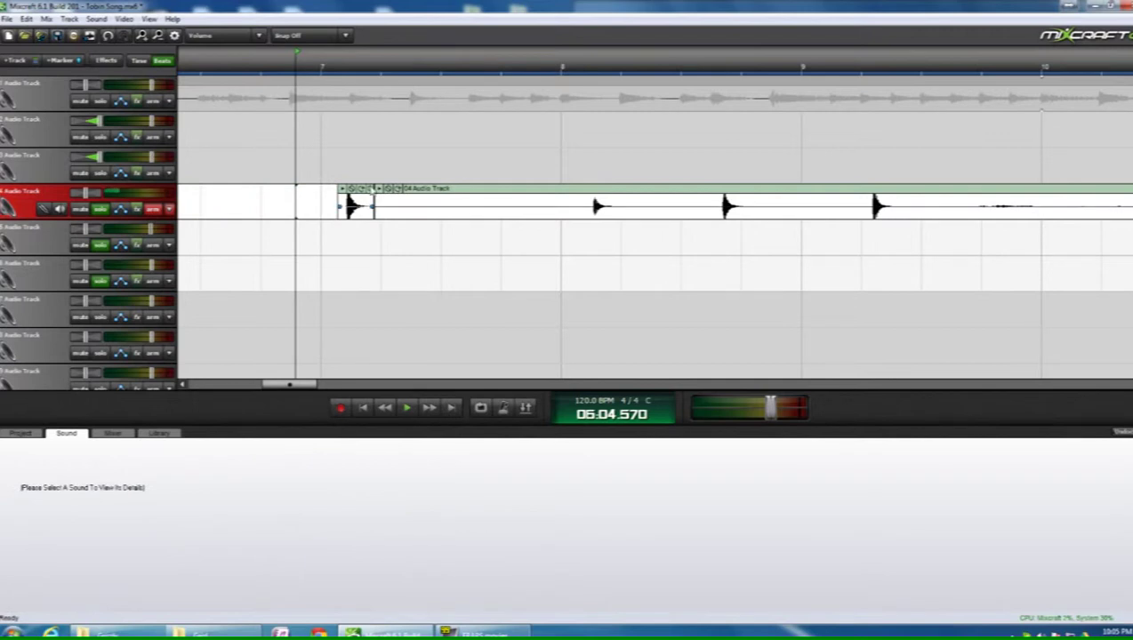
pyautogui.scroll(-3, 371, 195)
pyautogui.click(324, 195)
pyautogui.moveTo(199, 200); pyautogui.dragTo(188, 200)
pyautogui.scroll(3, 351, 326)
pyautogui.scroll(-5, 342, 359)
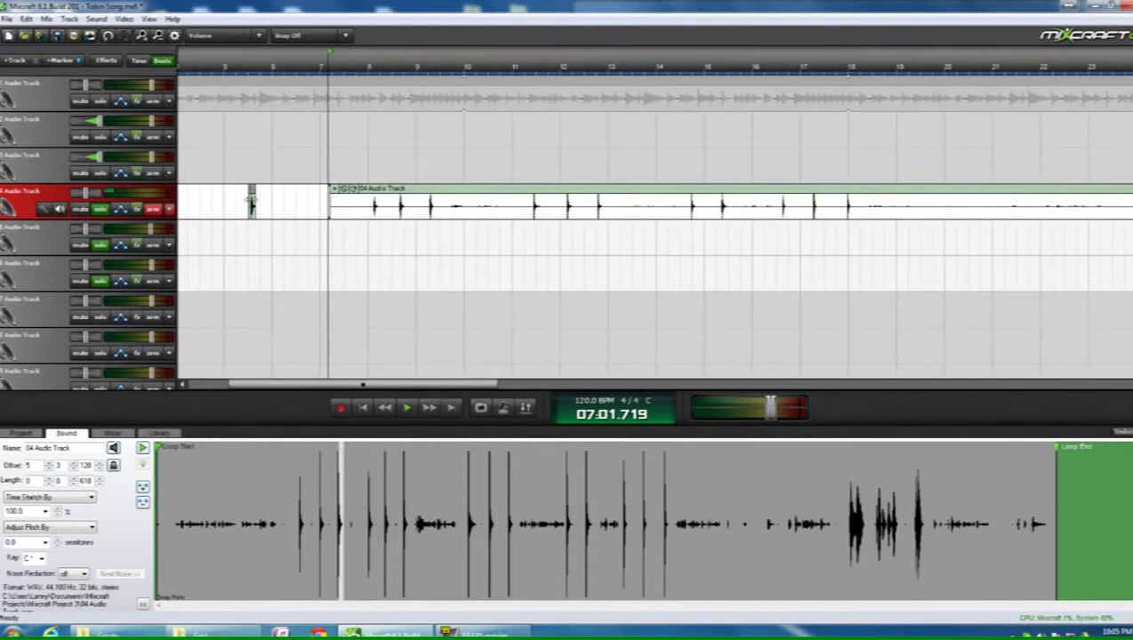
pyautogui.scroll(1, 253, 199)
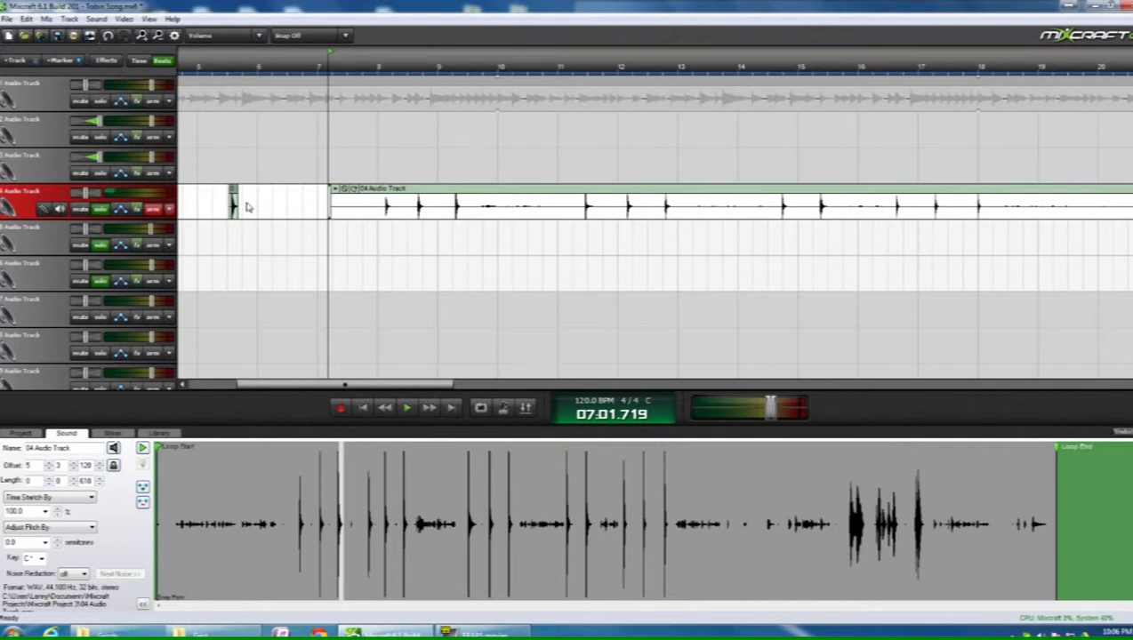
# Step: Trim the clip to a single drum hit and move it to bar 1
pyautogui.moveTo(276, 391); pyautogui.dragTo(220, 392)
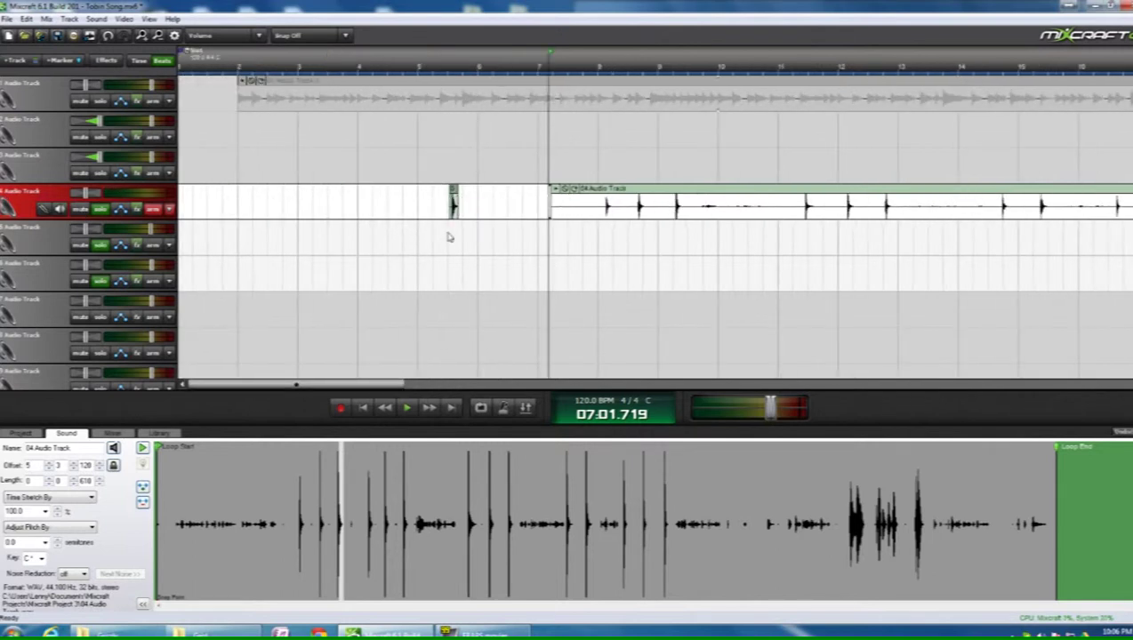
pyautogui.scroll(2, 448, 197)
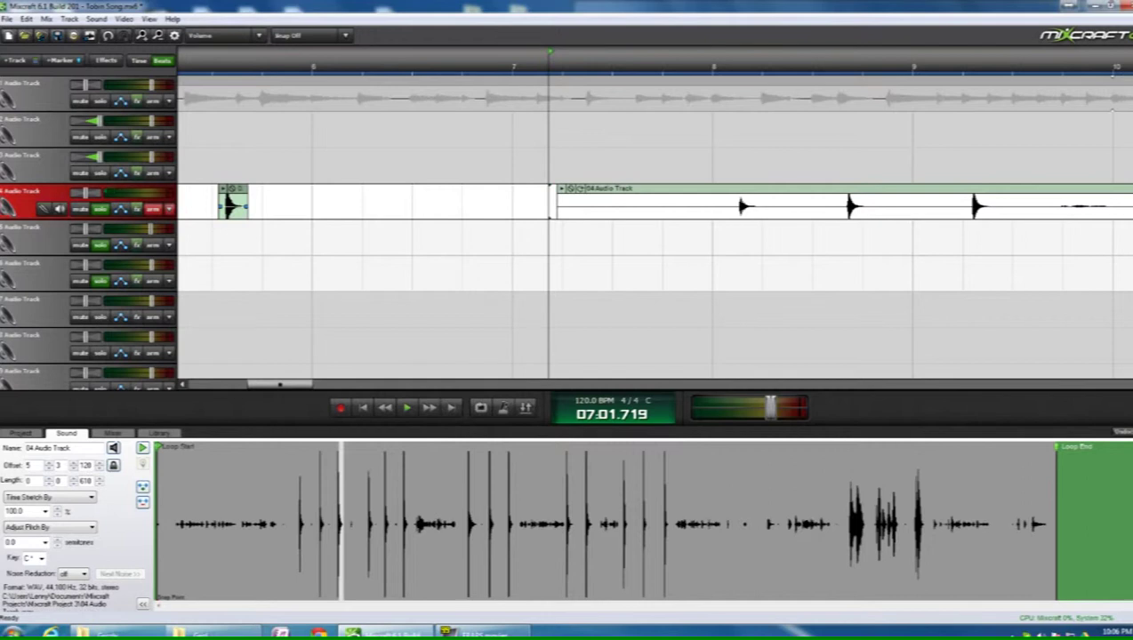
pyautogui.moveTo(278, 382); pyautogui.dragTo(229, 384)
pyautogui.moveTo(946, 199); pyautogui.dragTo(314, 207)
pyautogui.moveTo(207, 385); pyautogui.dragTo(196, 387)
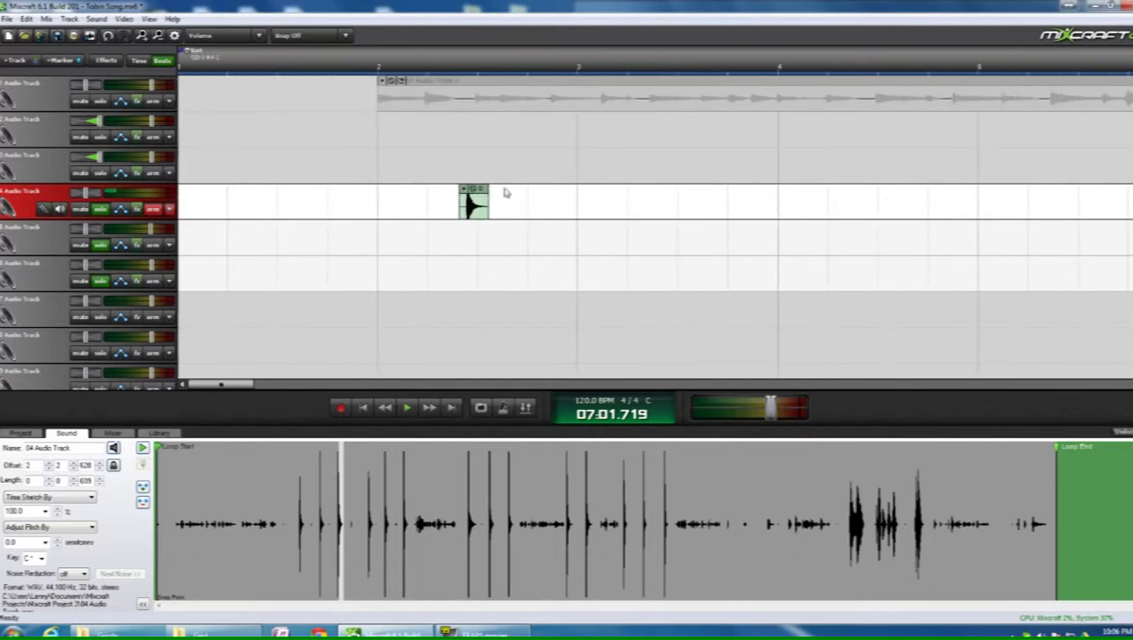
pyautogui.moveTo(485, 197); pyautogui.dragTo(197, 201)
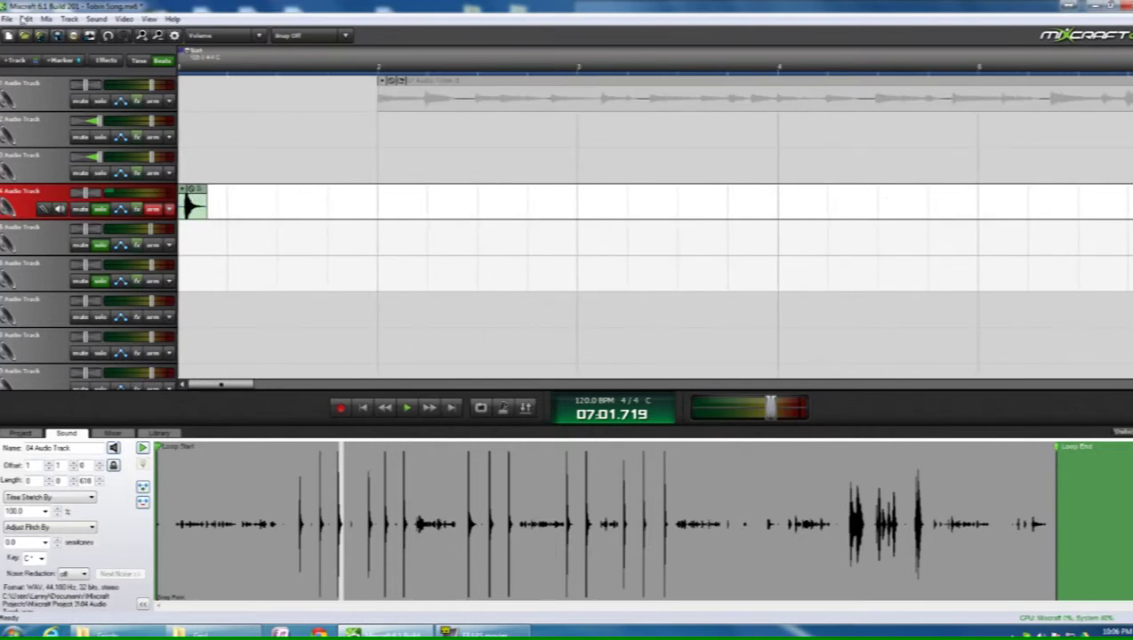
# Step: Save the project under the new name 'sounds'
pyautogui.click(6, 18)
pyautogui.click(53, 80)
pyautogui.write('sounds')
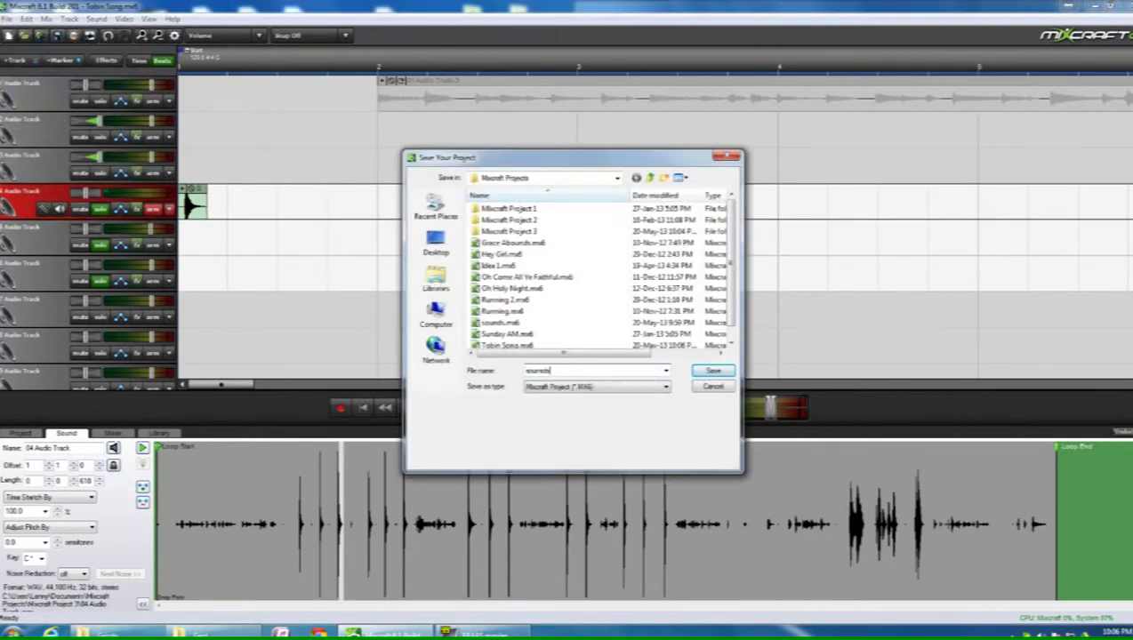
pyautogui.press('Return')
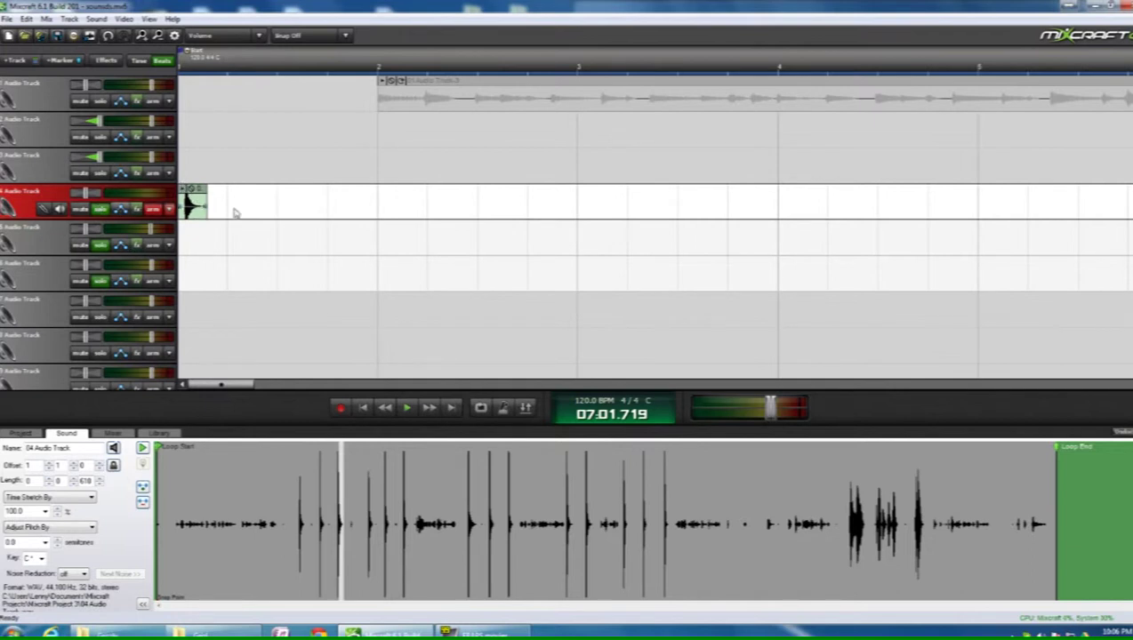
# Step: Move the single-hit clip from track 4 down to track 6
pyautogui.moveTo(190, 204); pyautogui.dragTo(189, 275)
pyautogui.hscroll(5, 366, 315)
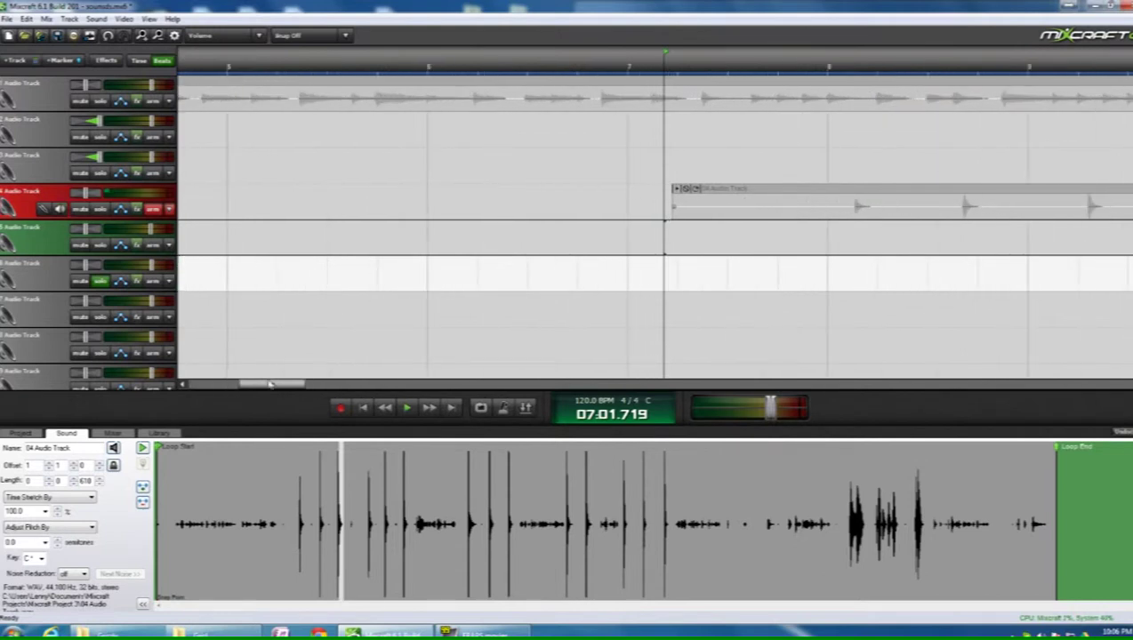
pyautogui.moveTo(253, 387); pyautogui.dragTo(200, 386)
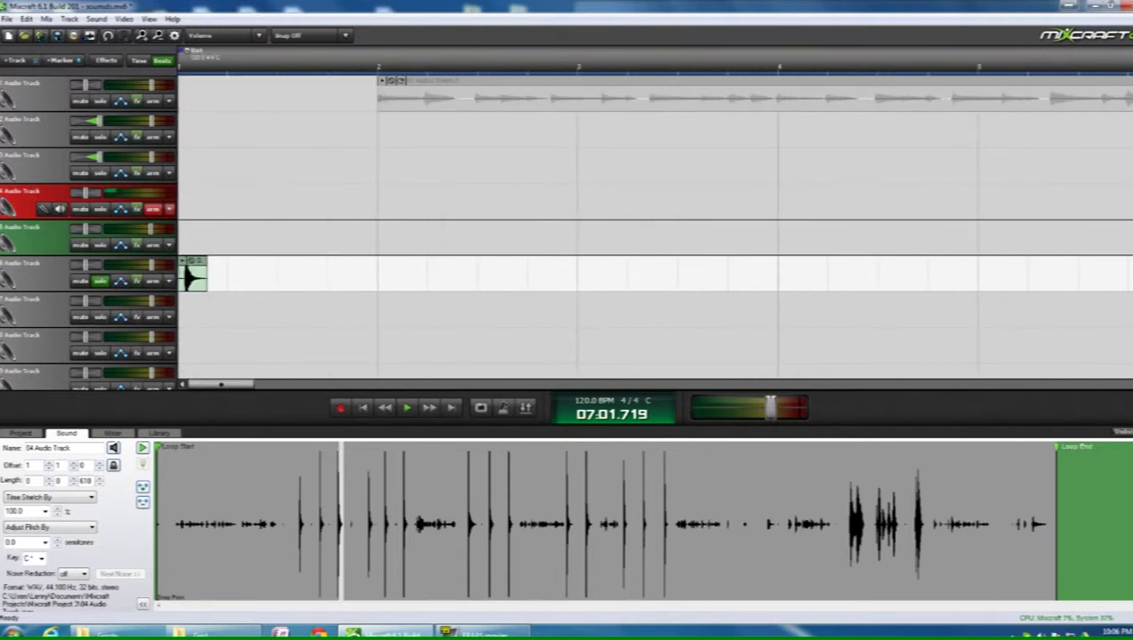
pyautogui.hscroll(5, 190, 276)
pyautogui.moveTo(274, 385); pyautogui.dragTo(189, 385)
# Step: Trim the start of the track 6 clip and play it from the timeline start
pyautogui.click(187, 277)
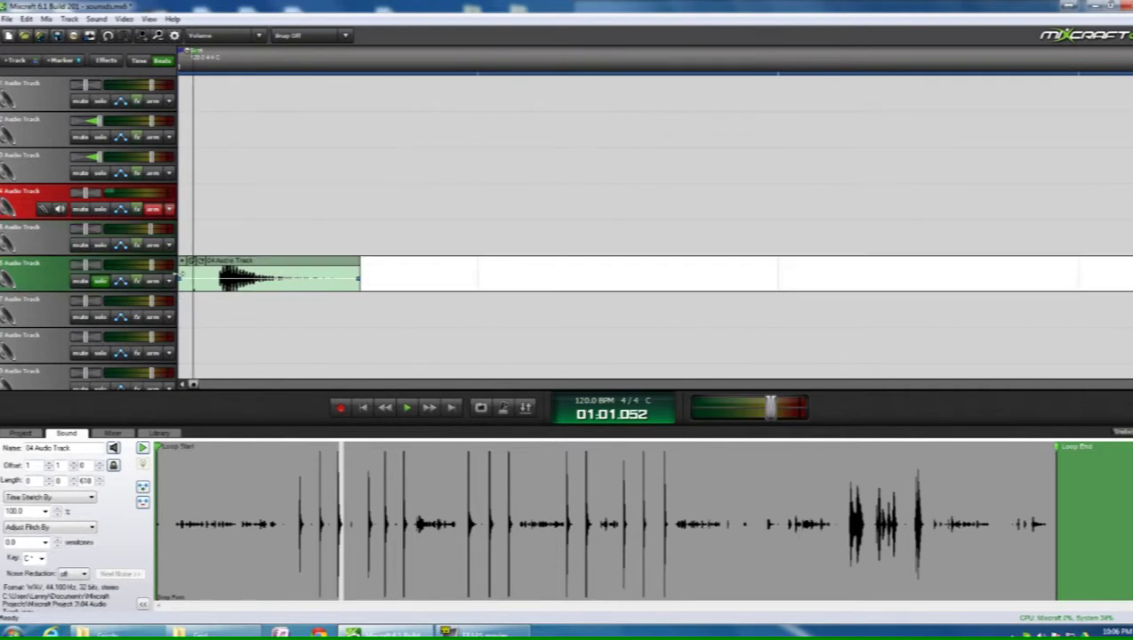
pyautogui.moveTo(182, 267)
pyautogui.mouseDown()
pyautogui.moveTo(227, 263)
pyautogui.moveTo(192, 263)
pyautogui.mouseUp()
pyautogui.click(362, 406)
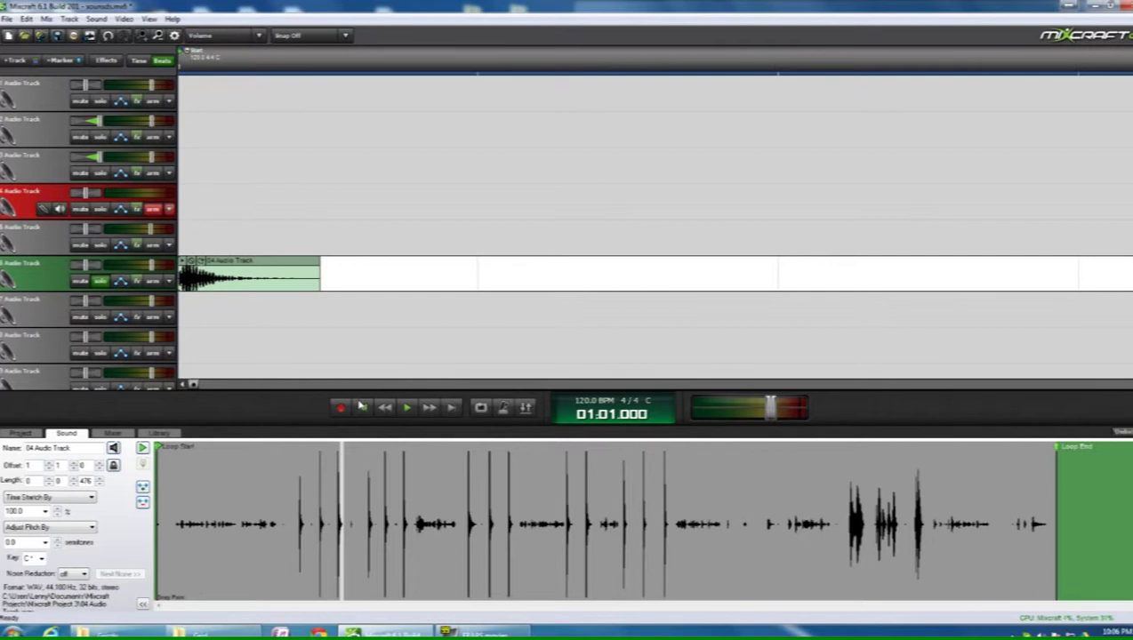
pyautogui.press('space')
pyautogui.press('space')
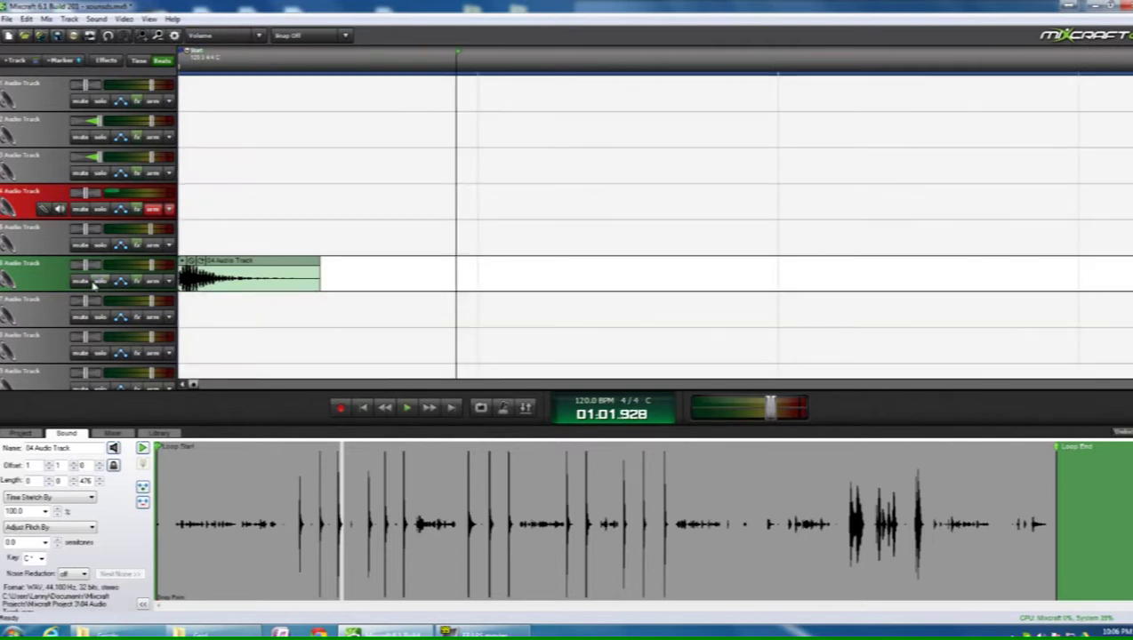
# Step: Open track 6's Acoustica EQ and loop playback over a marked range of the hit
pyautogui.click(138, 281)
pyautogui.click(427, 290)
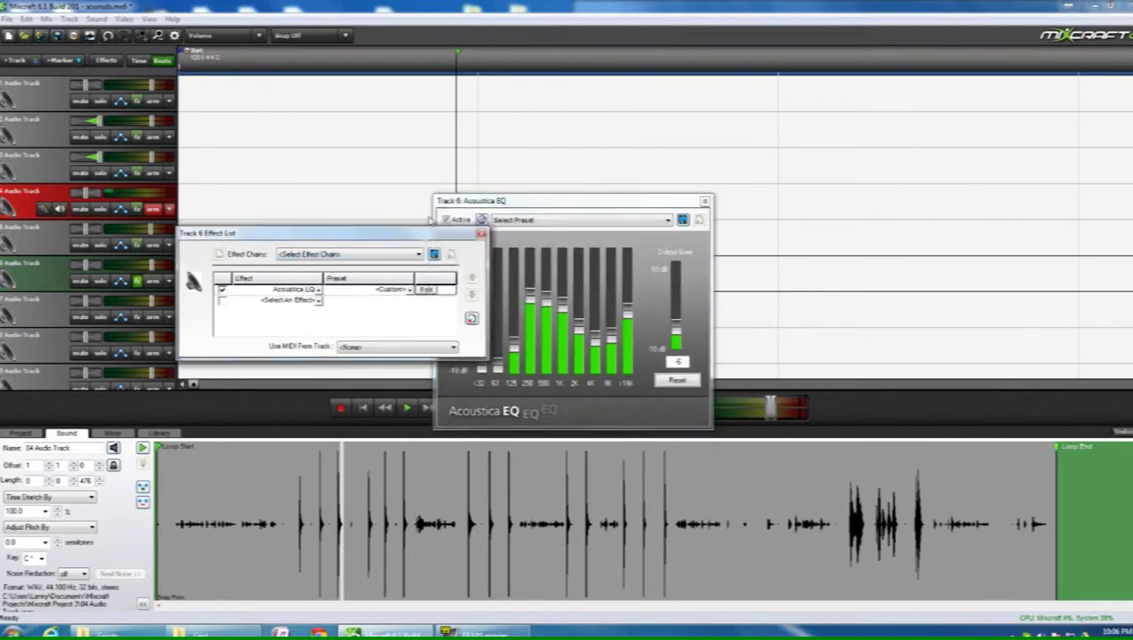
pyautogui.moveTo(284, 233); pyautogui.dragTo(409, 169)
pyautogui.click(181, 233)
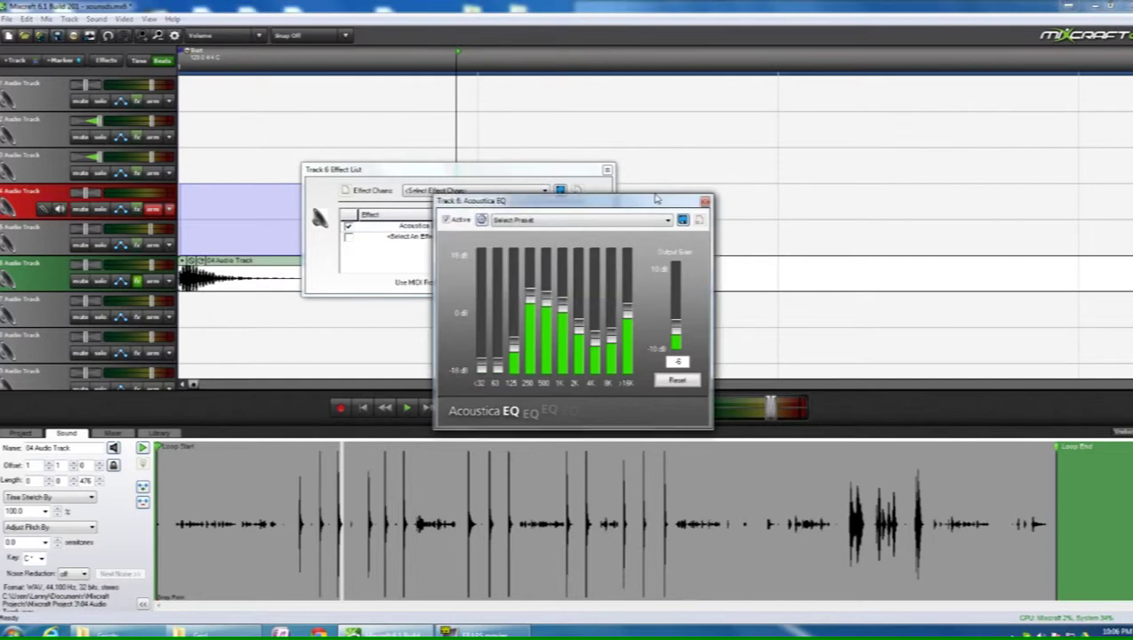
pyautogui.moveTo(656, 199); pyautogui.dragTo(756, 136)
pyautogui.click(480, 408)
pyautogui.click(406, 408)
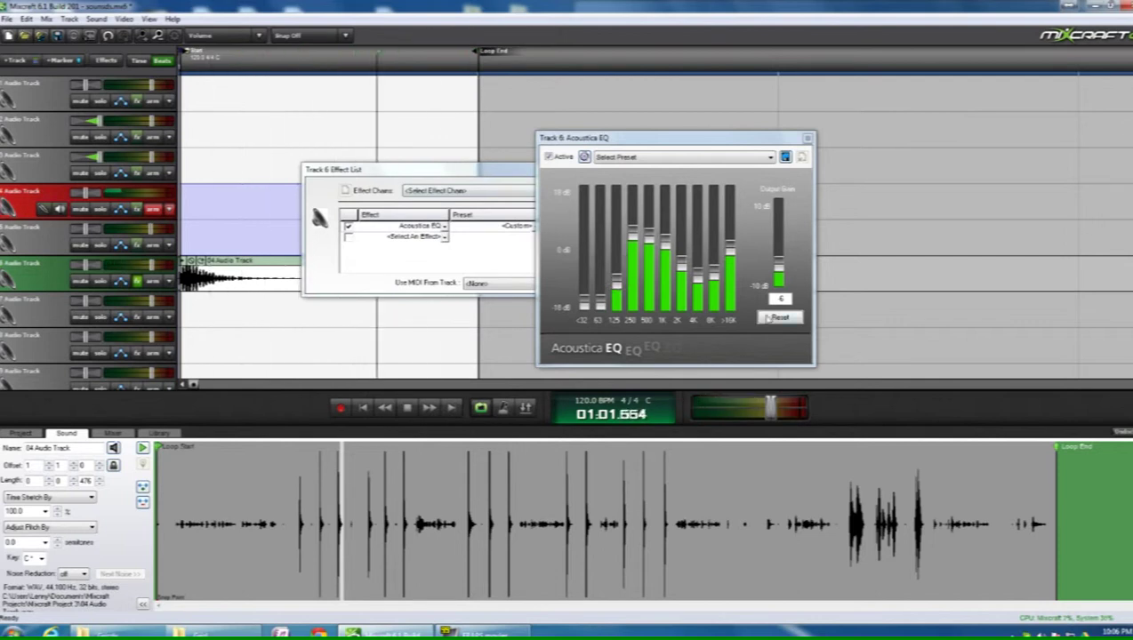
# Step: Flatten the EQ, cut 125–500 Hz, lift 4K–16K, then close the EQ and effect list
pyautogui.moveTo(606, 283); pyautogui.dragTo(665, 285)
pyautogui.moveTo(725, 267); pyautogui.dragTo(729, 302)
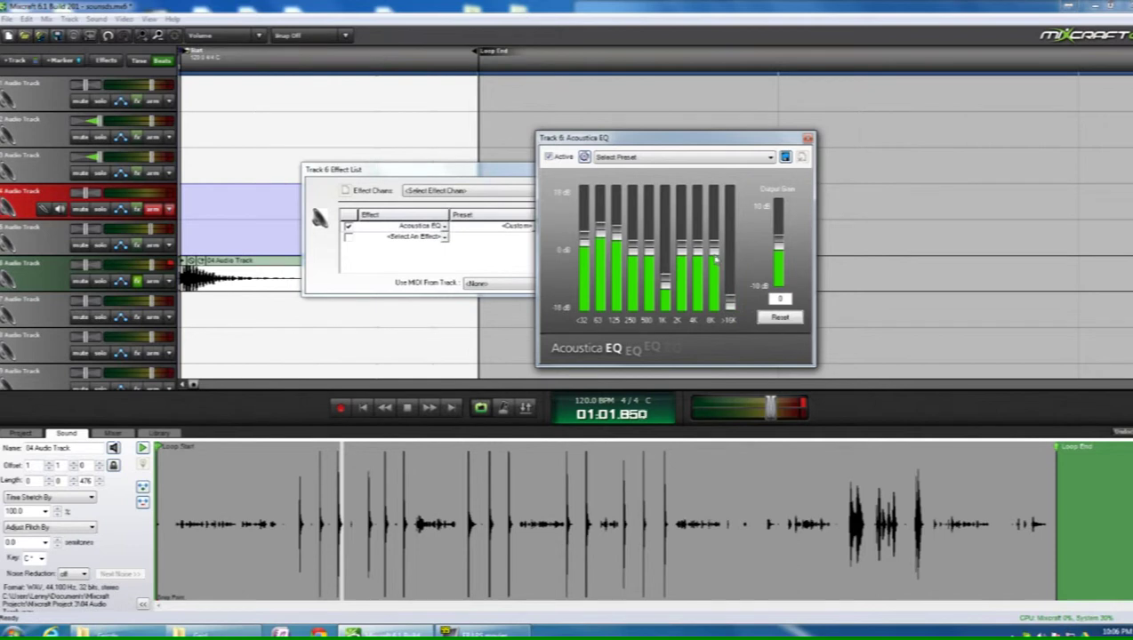
pyautogui.moveTo(713, 252); pyautogui.dragTo(681, 302)
pyautogui.moveTo(650, 253); pyautogui.dragTo(633, 278)
pyautogui.moveTo(616, 235)
pyautogui.mouseDown()
pyautogui.moveTo(616, 254)
pyautogui.moveTo(600, 244)
pyautogui.mouseUp()
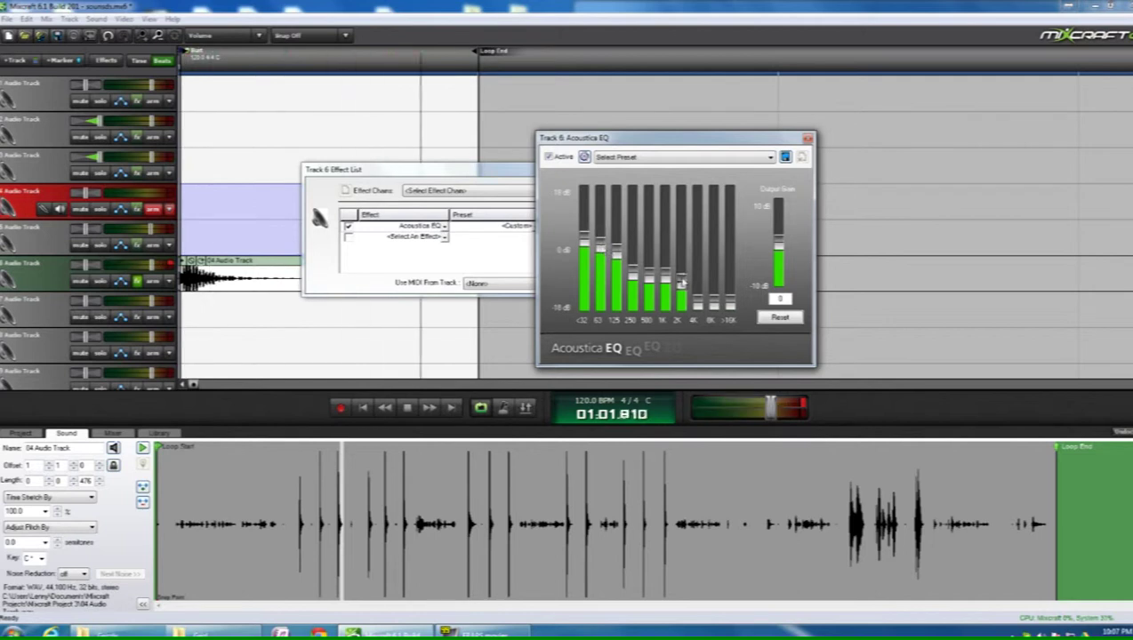
pyautogui.moveTo(698, 298); pyautogui.dragTo(713, 263)
pyautogui.moveTo(729, 302); pyautogui.dragTo(730, 291)
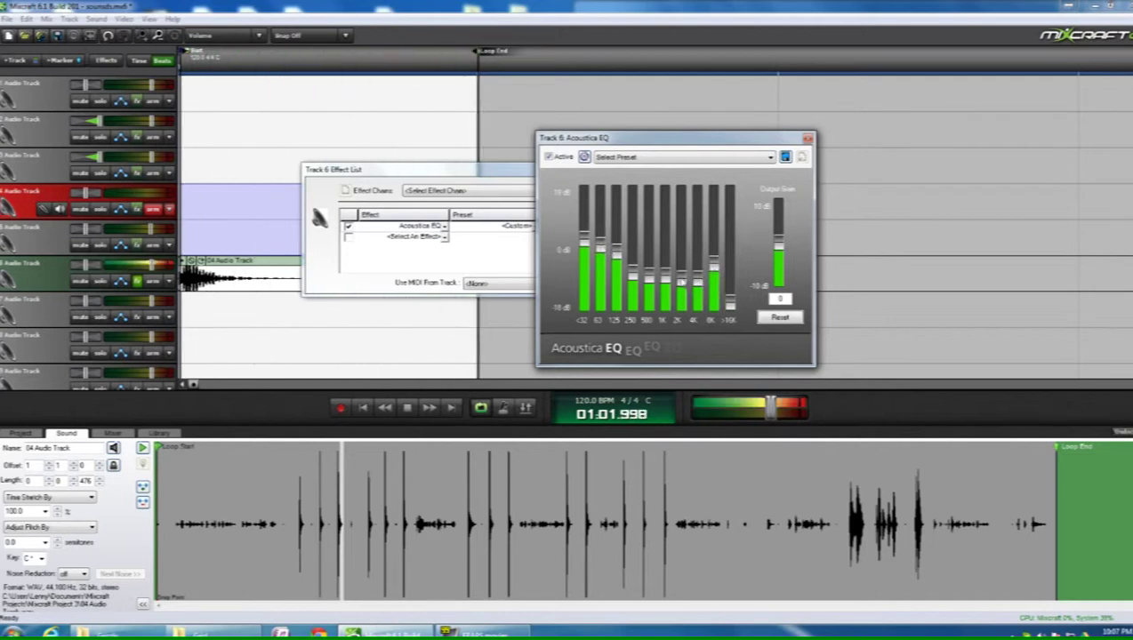
pyautogui.click(807, 138)
pyautogui.click(606, 169)
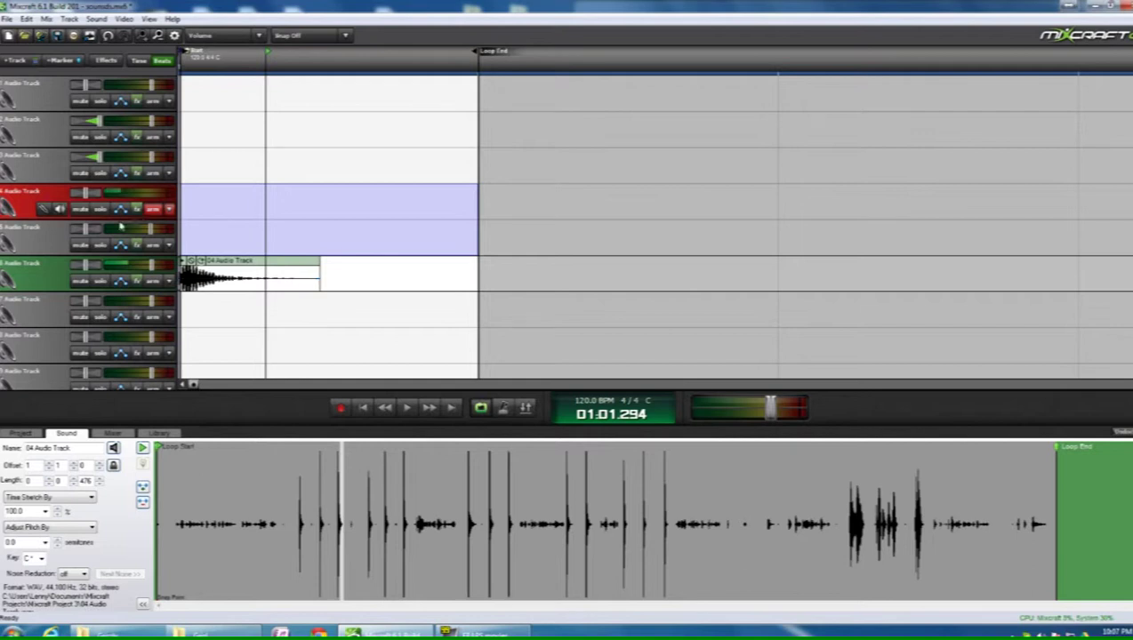
# Step: Disarm track 4, return the playhead to the start, and select track 7
pyautogui.click(156, 211)
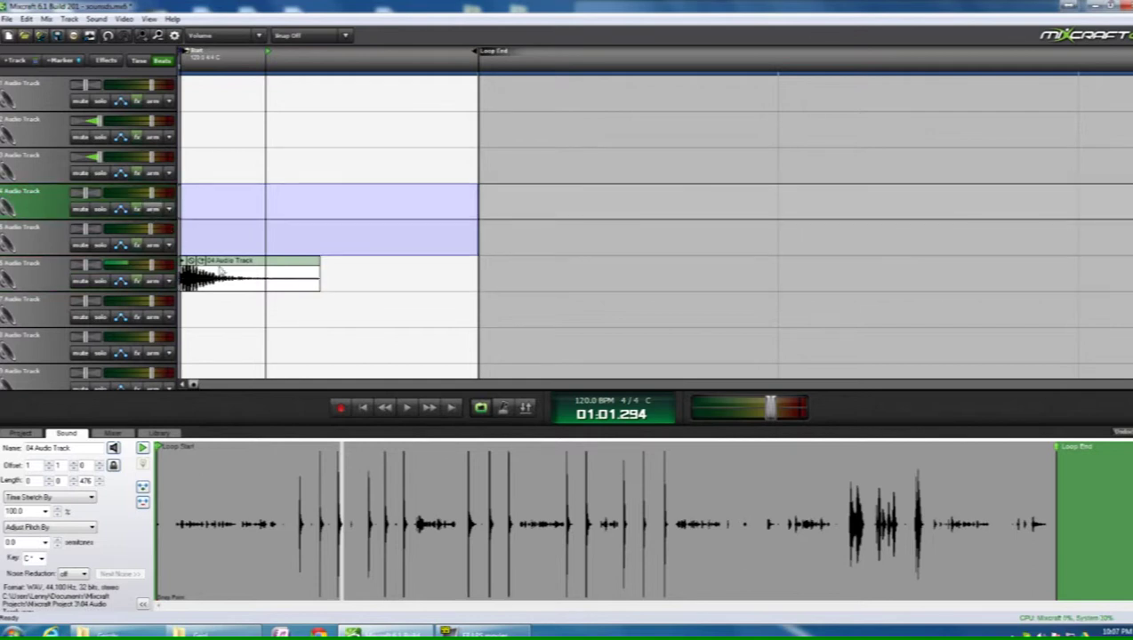
pyautogui.click(363, 406)
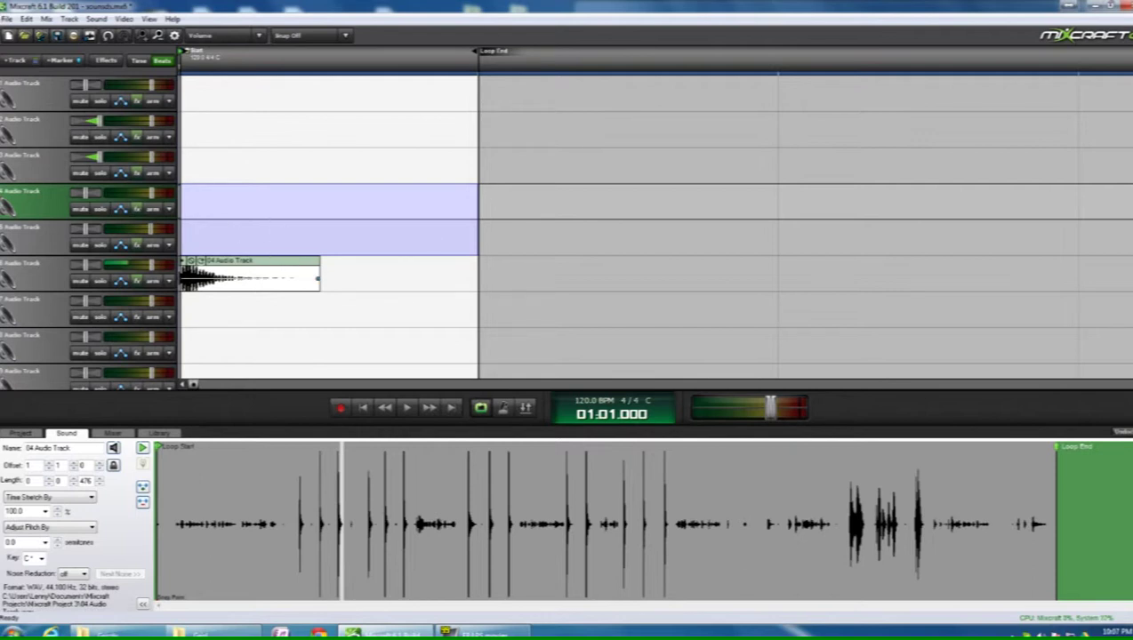
pyautogui.click(361, 318)
pyautogui.scroll(-5, 362, 318)
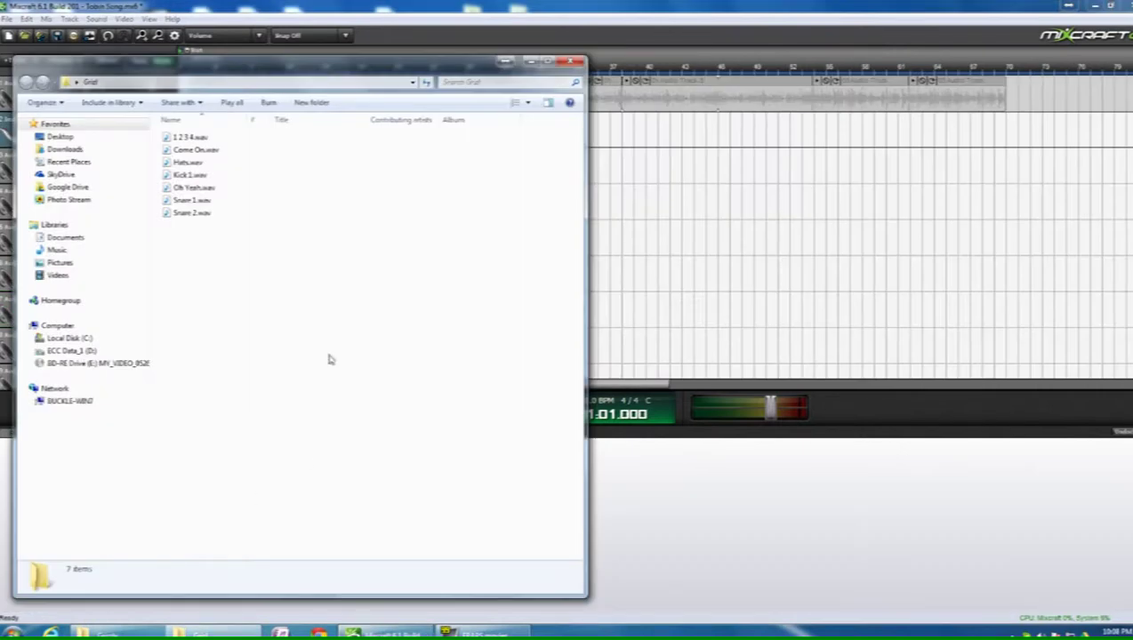
# Step: Play 1 2 3 4.wav in VLC media player
pyautogui.click(189, 139)
pyautogui.rightClick(189, 145)
pyautogui.moveTo(226, 202)
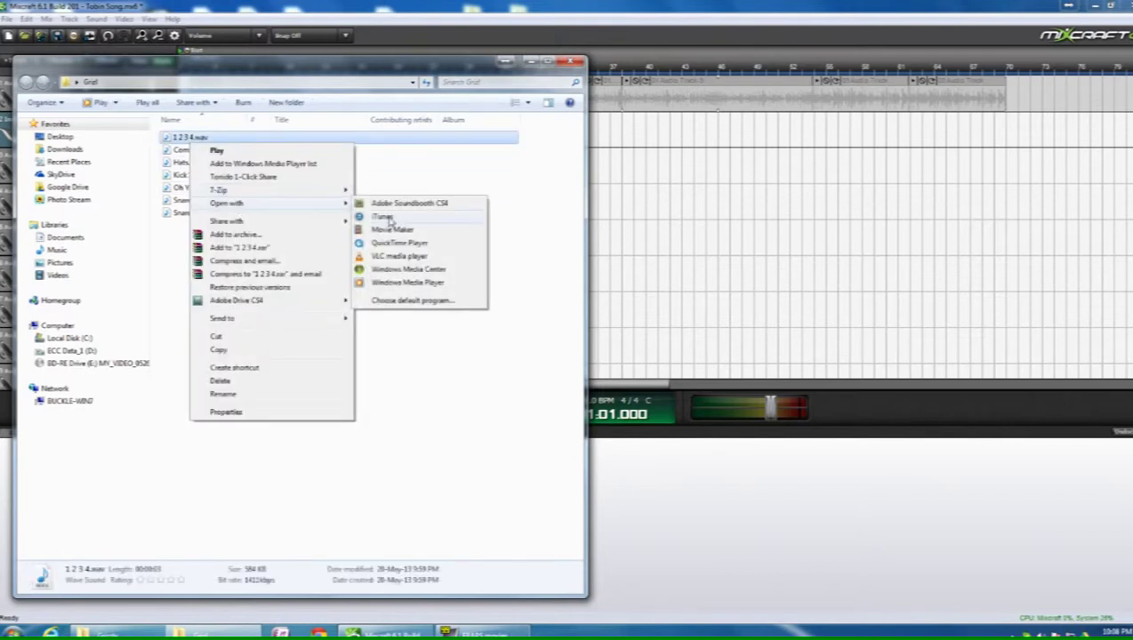
pyautogui.click(394, 258)
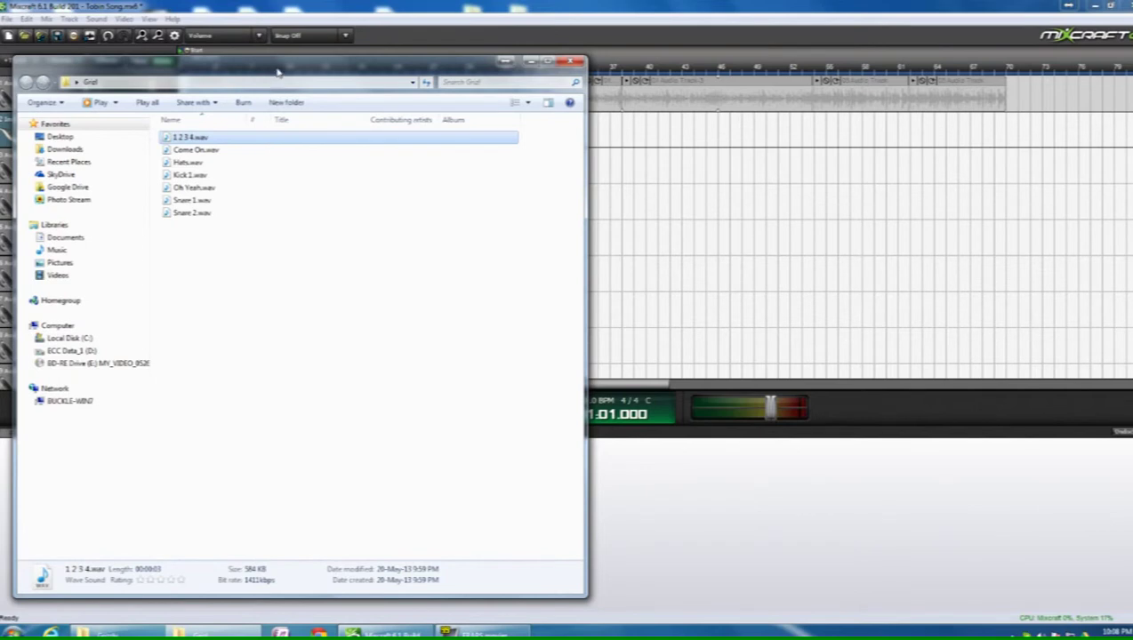
# Step: Move the folder window aside and list VST instruments in track 2's instrument chooser
pyautogui.moveTo(278, 71); pyautogui.dragTo(456, 81)
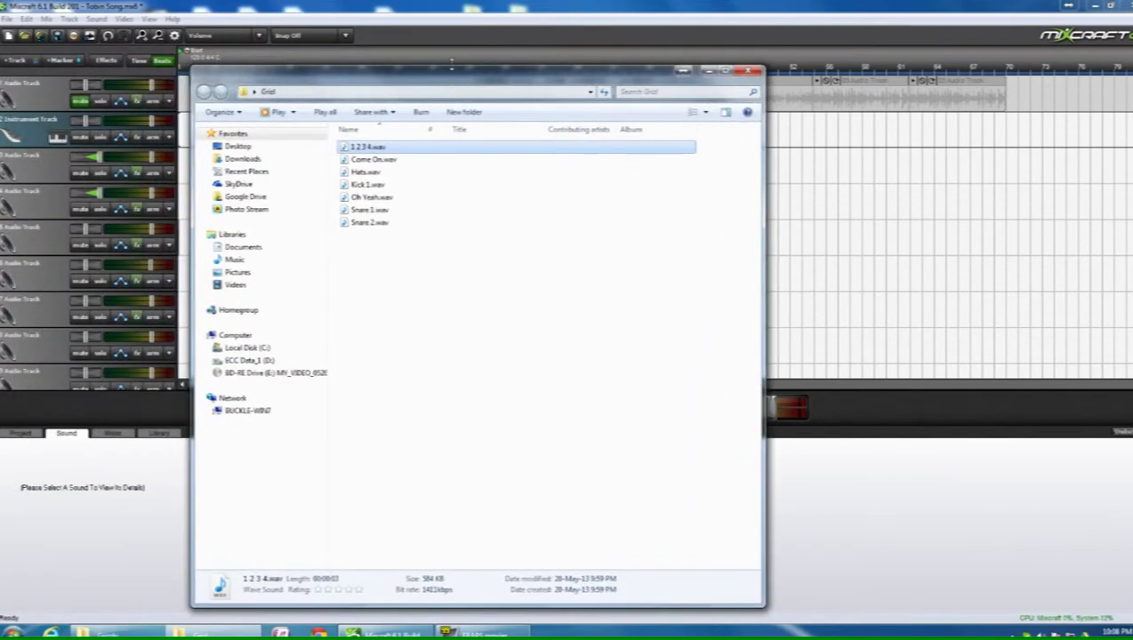
pyautogui.moveTo(385, 96); pyautogui.dragTo(504, 80)
pyautogui.click(110, 64)
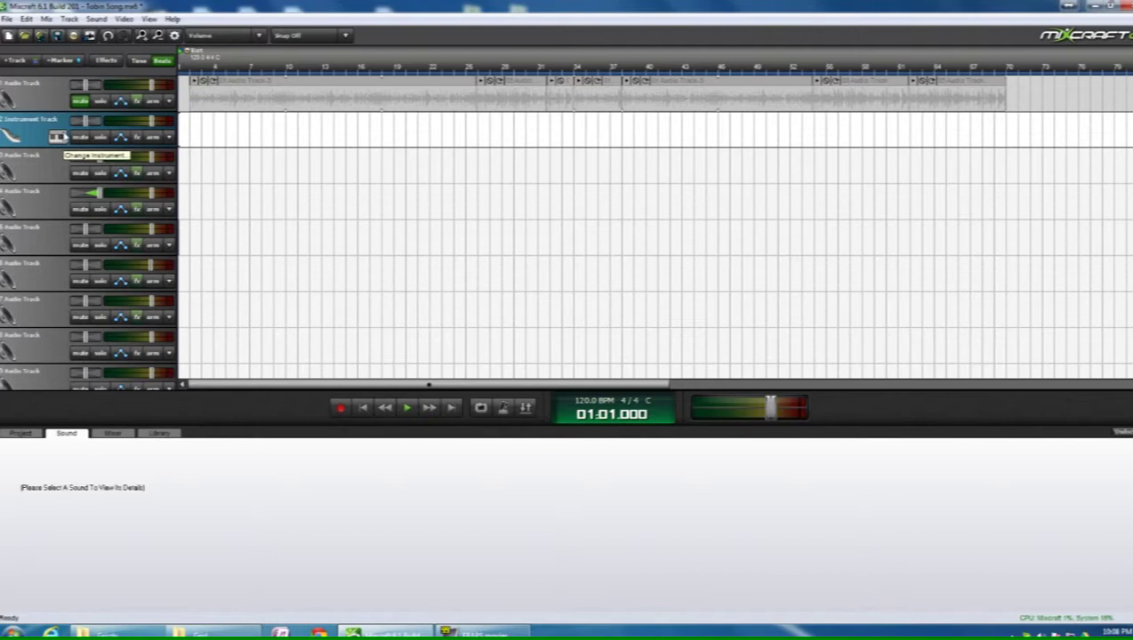
pyautogui.click(58, 136)
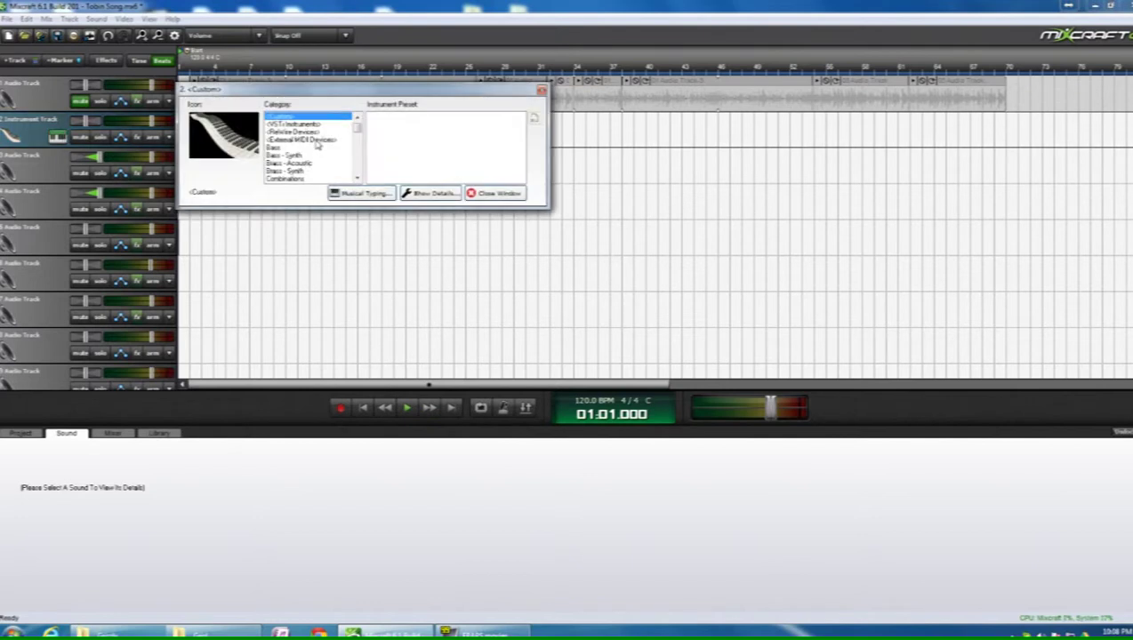
pyautogui.click(316, 125)
pyautogui.moveTo(520, 130); pyautogui.dragTo(522, 152)
# Step: Set track 2 to Grizzly and switch its preset from Drumatic 808 to init
pyautogui.click(380, 140)
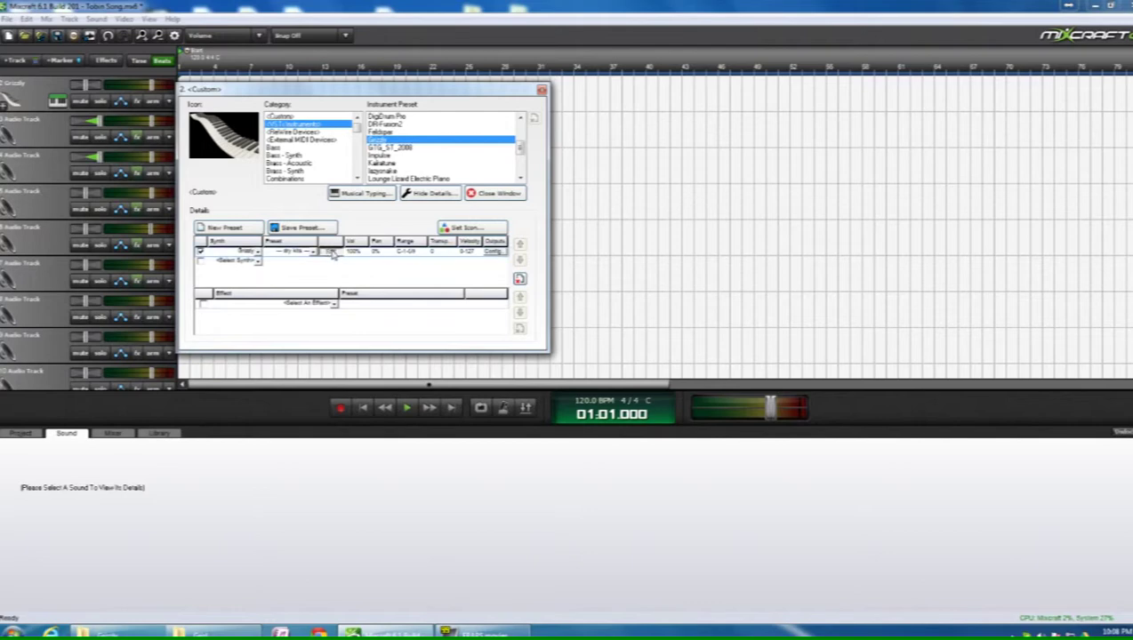
pyautogui.click(331, 253)
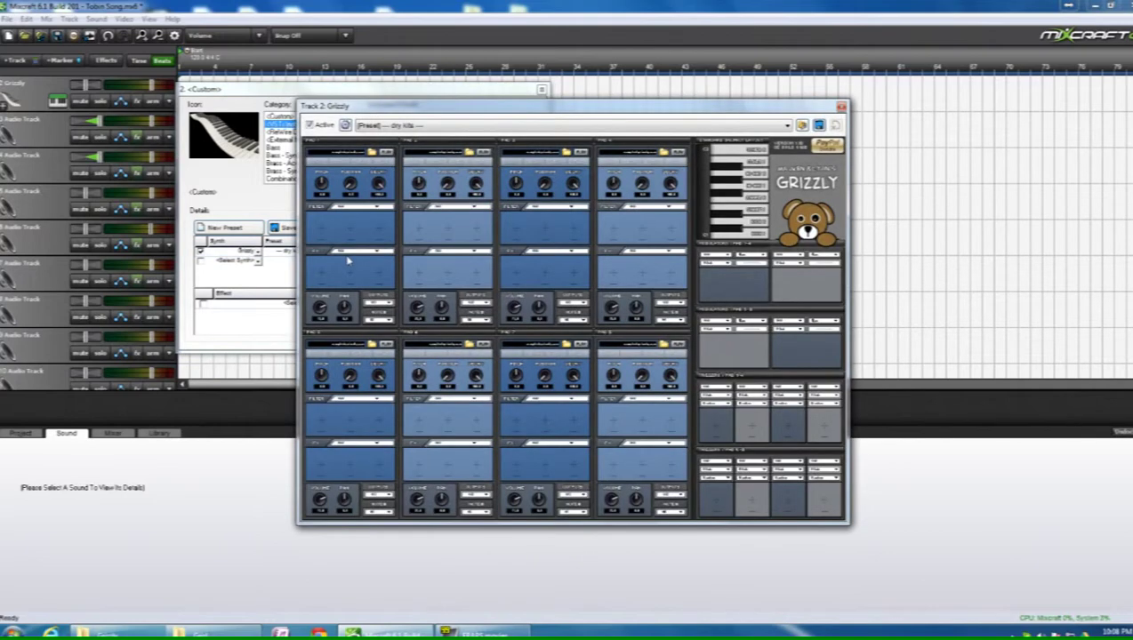
pyautogui.click(439, 126)
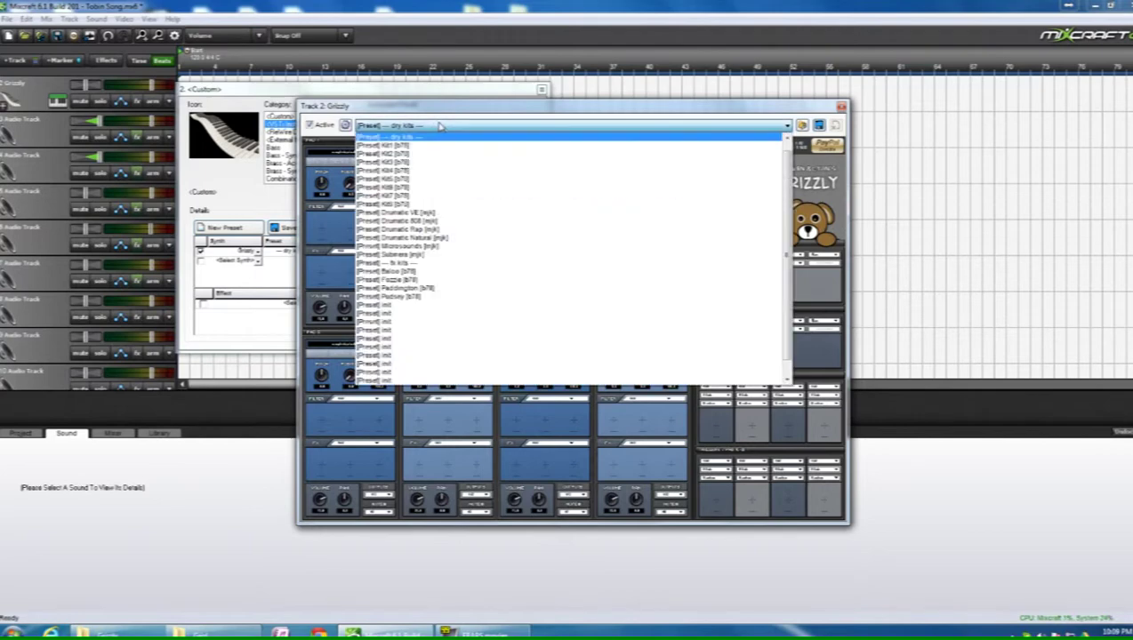
pyautogui.click(420, 221)
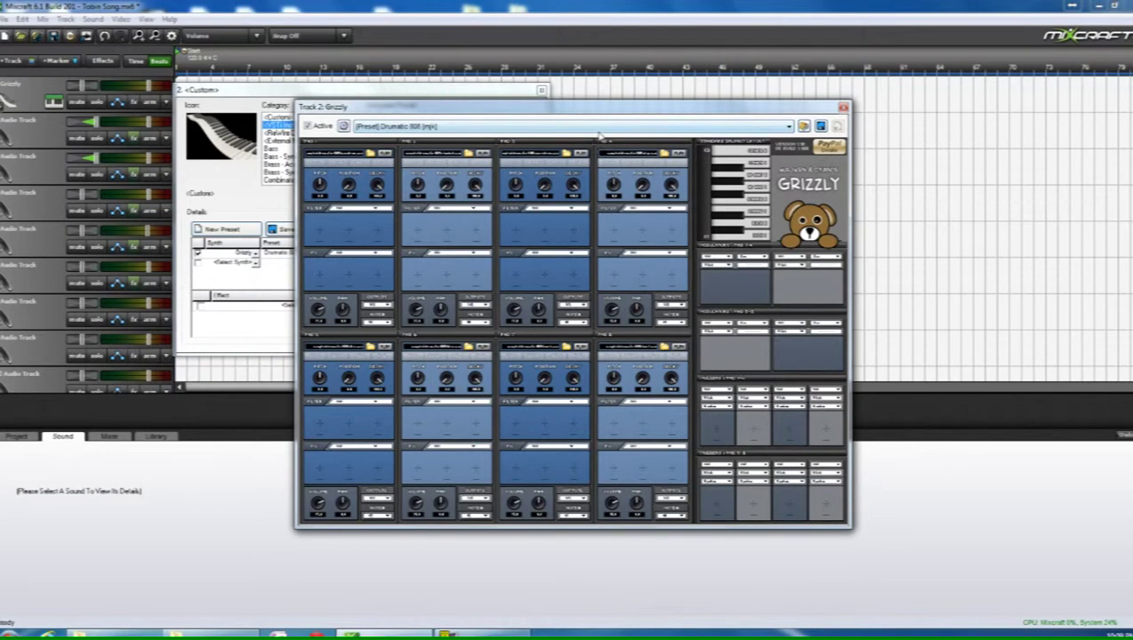
pyautogui.click(599, 131)
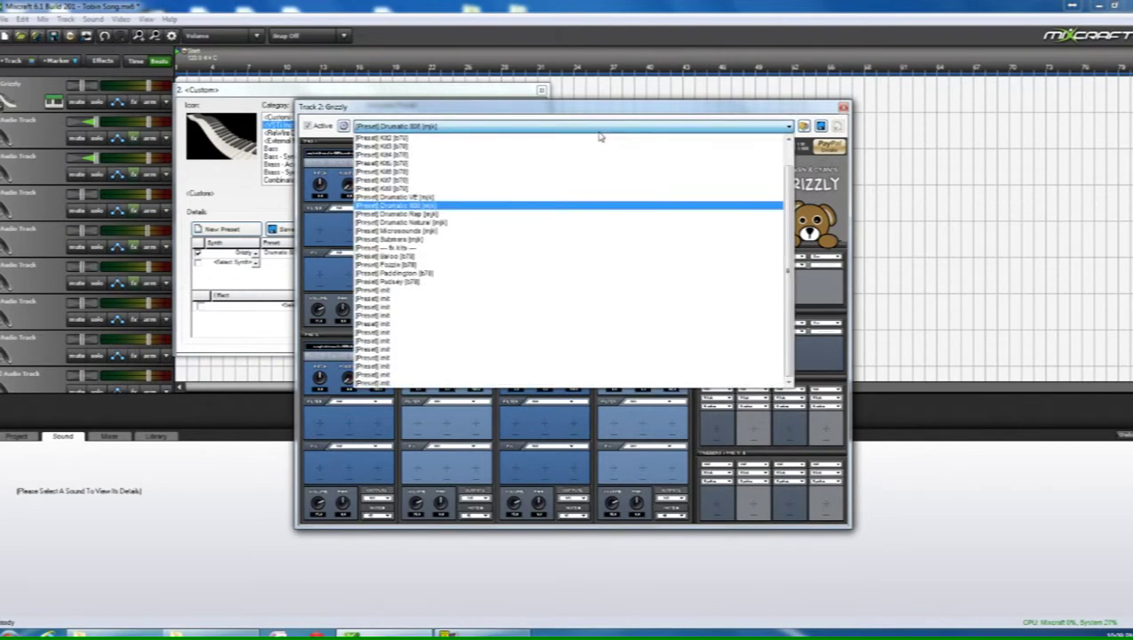
pyautogui.click(498, 286)
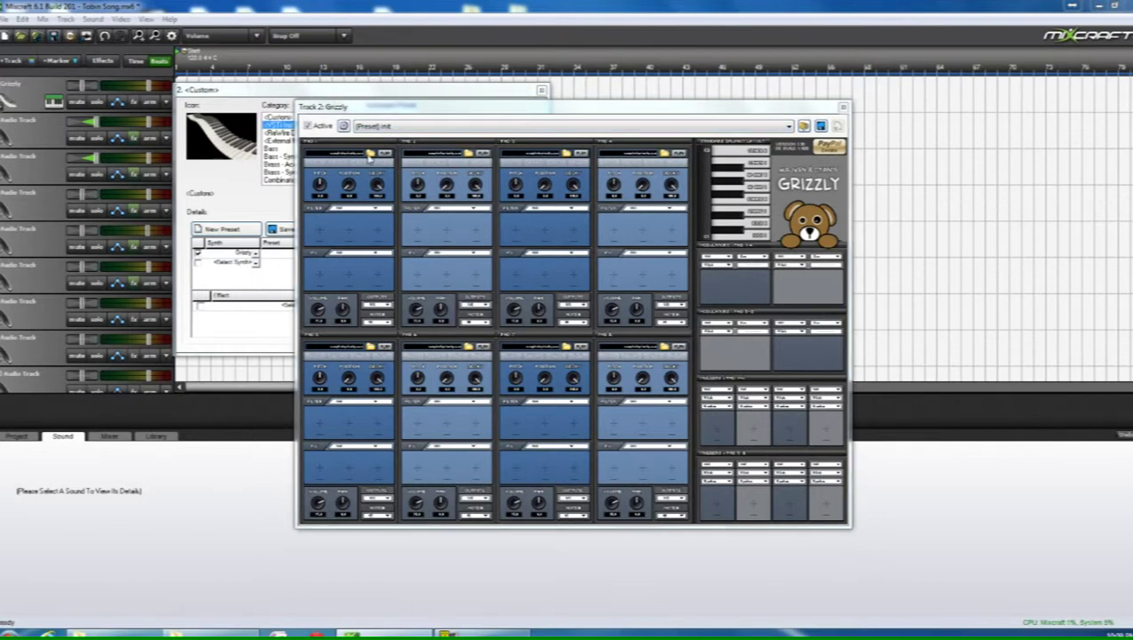
# Step: Open the first pad's sample browser, check the recorded WAV folder, then close both
pyautogui.click(369, 154)
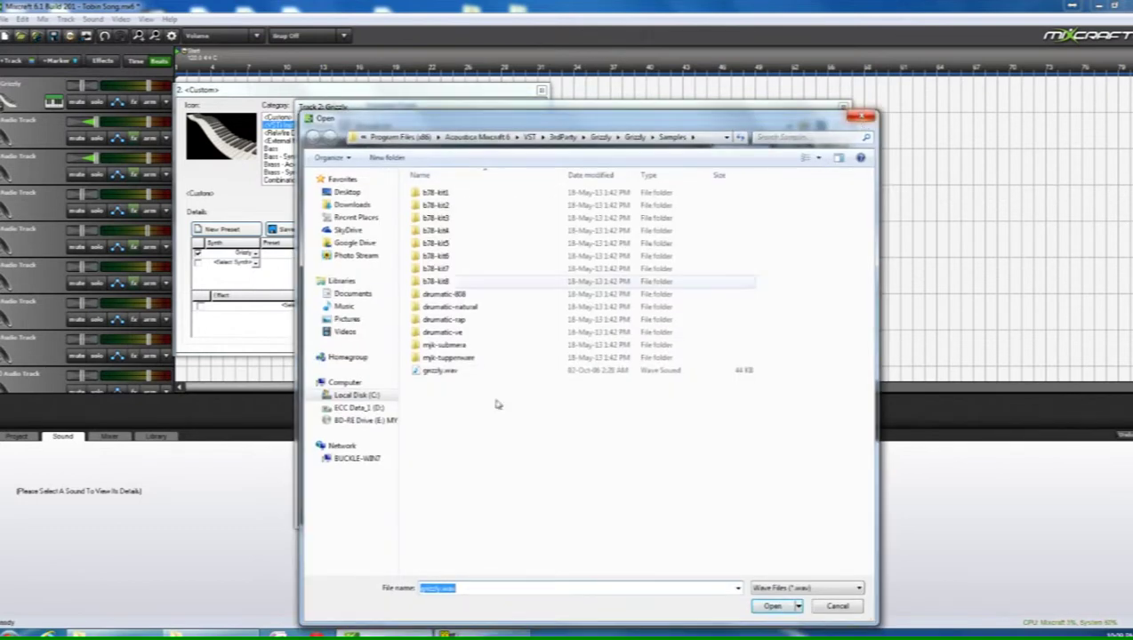
pyautogui.click(142, 632)
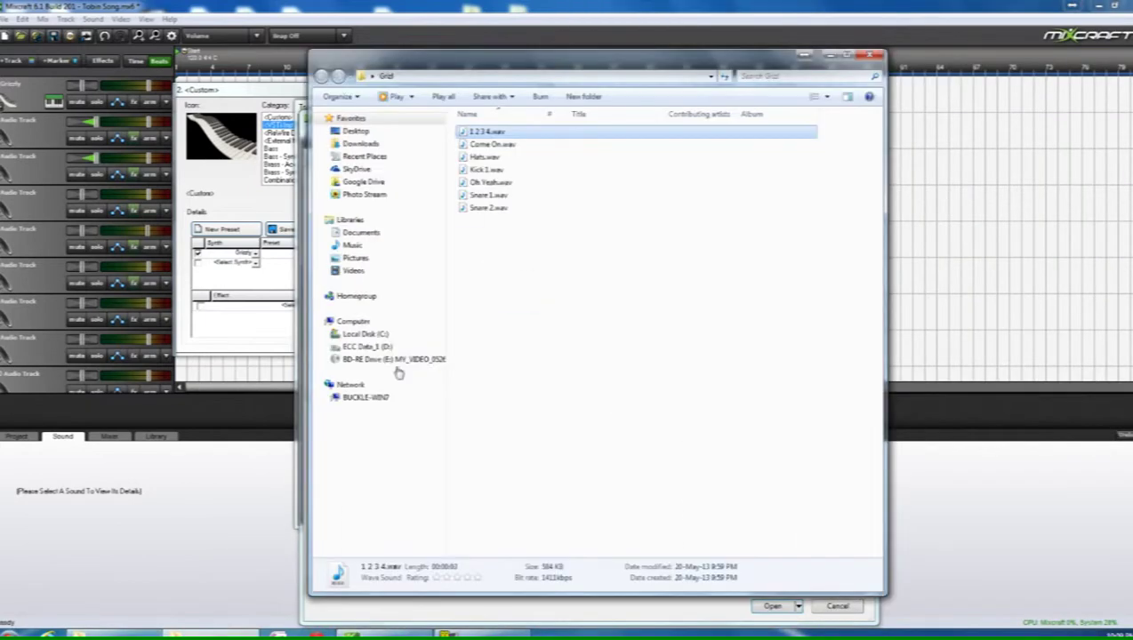
pyautogui.moveTo(556, 82); pyautogui.dragTo(340, 84)
pyautogui.click(658, 58)
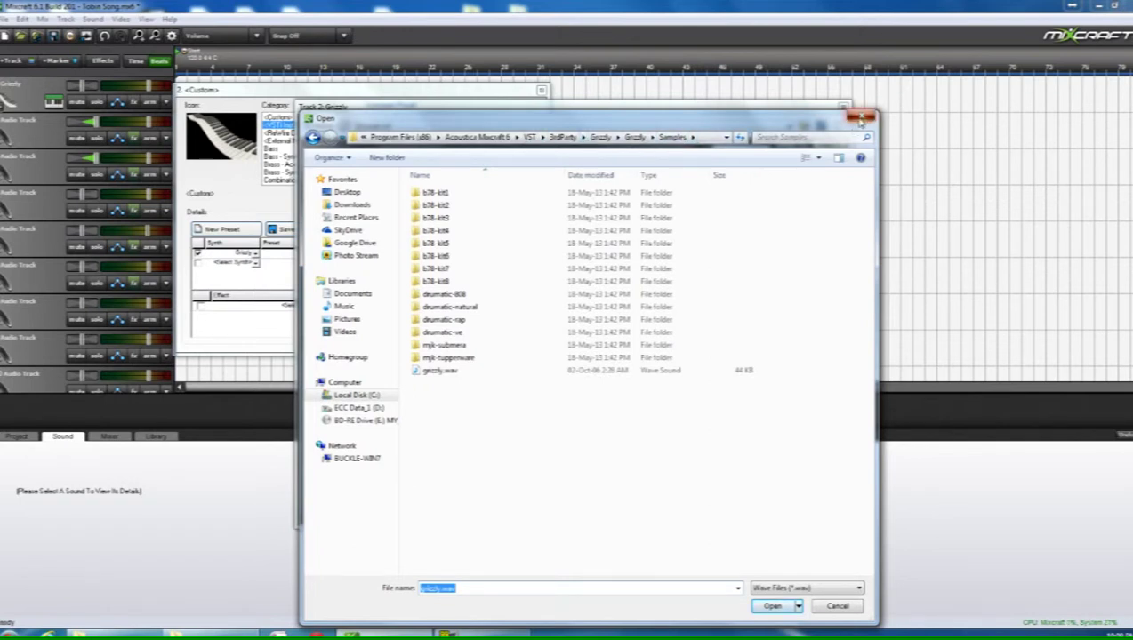
pyautogui.click(776, 605)
# Step: Create a new folder named guitar-drums in Grizzly's Samples folder
pyautogui.click(371, 155)
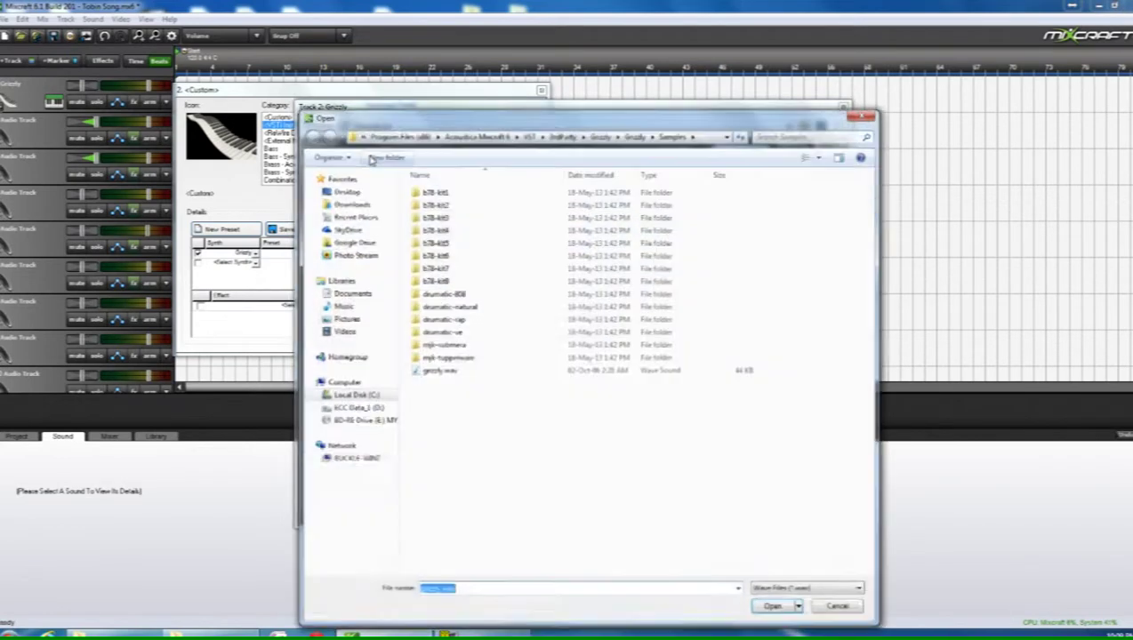
pyautogui.rightClick(445, 408)
pyautogui.moveTo(498, 534)
pyautogui.click(592, 534)
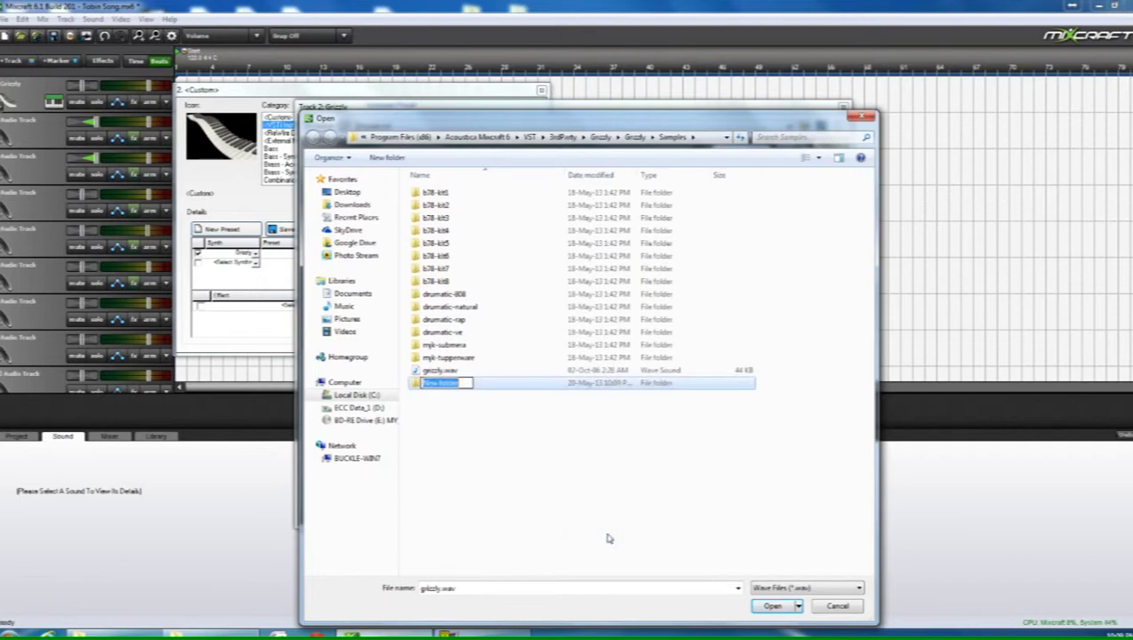
pyautogui.write('8')
pyautogui.press('Home')
pyautogui.press('Return')
pyautogui.press('Return')
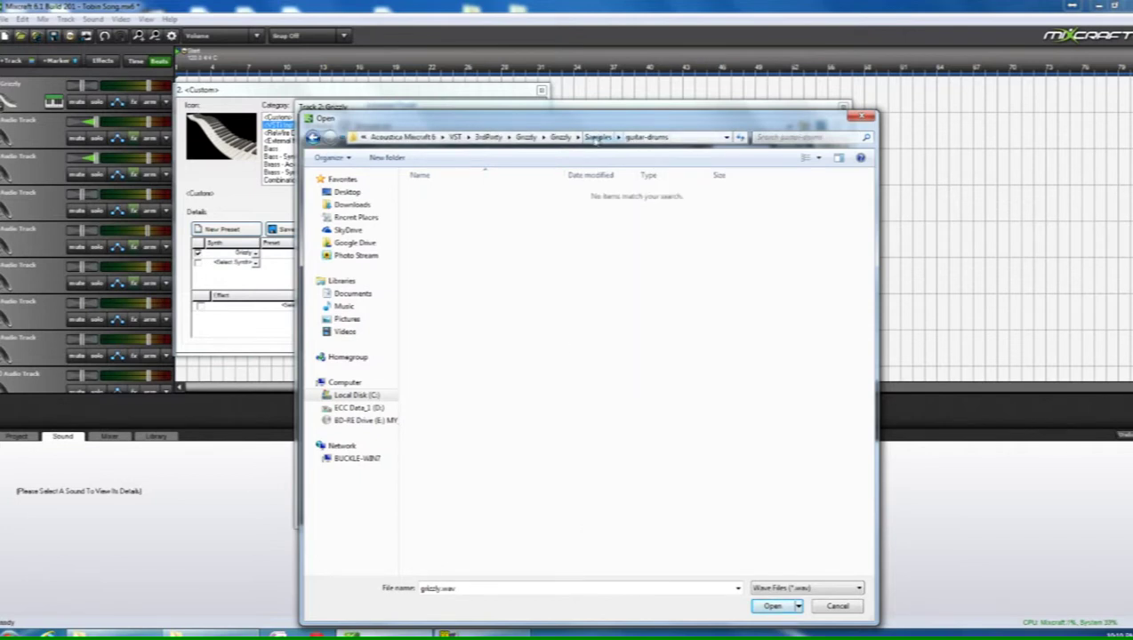
# Step: Browse b78-kit8 and drumatic-808, then open guitar-drums and the recordings folder
pyautogui.click(595, 138)
pyautogui.doubleClick(441, 281)
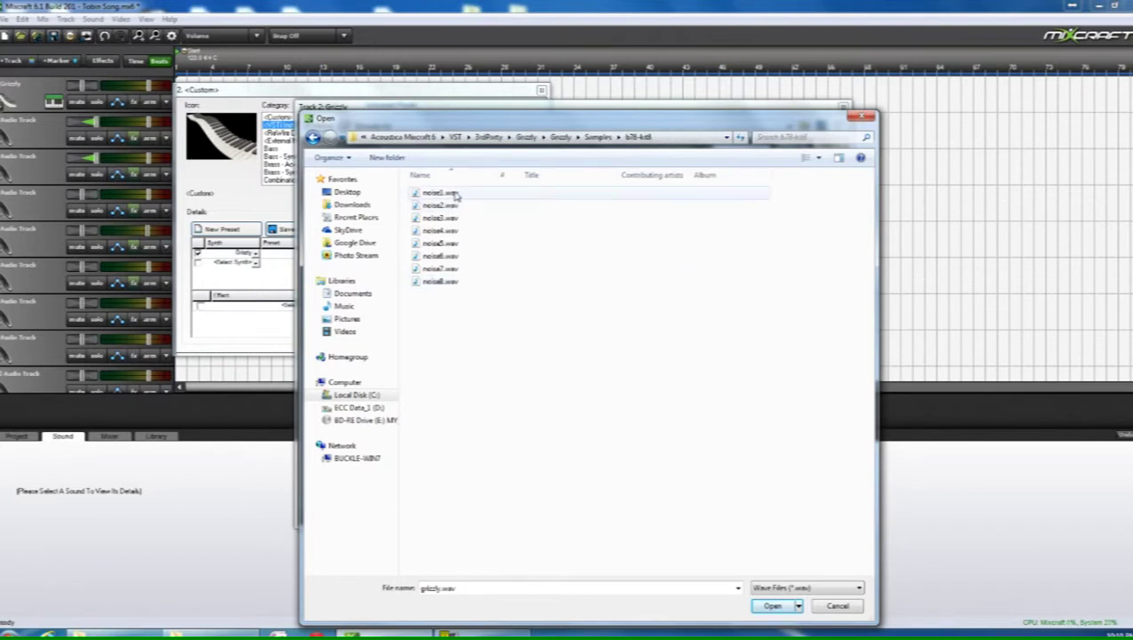
pyautogui.click(591, 140)
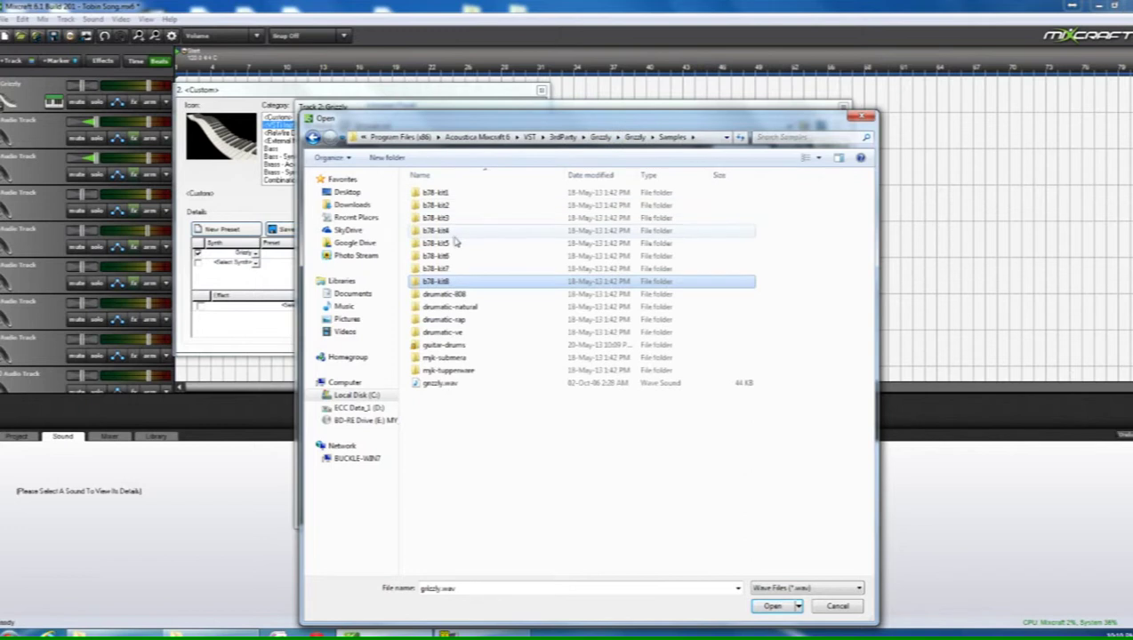
pyautogui.doubleClick(437, 291)
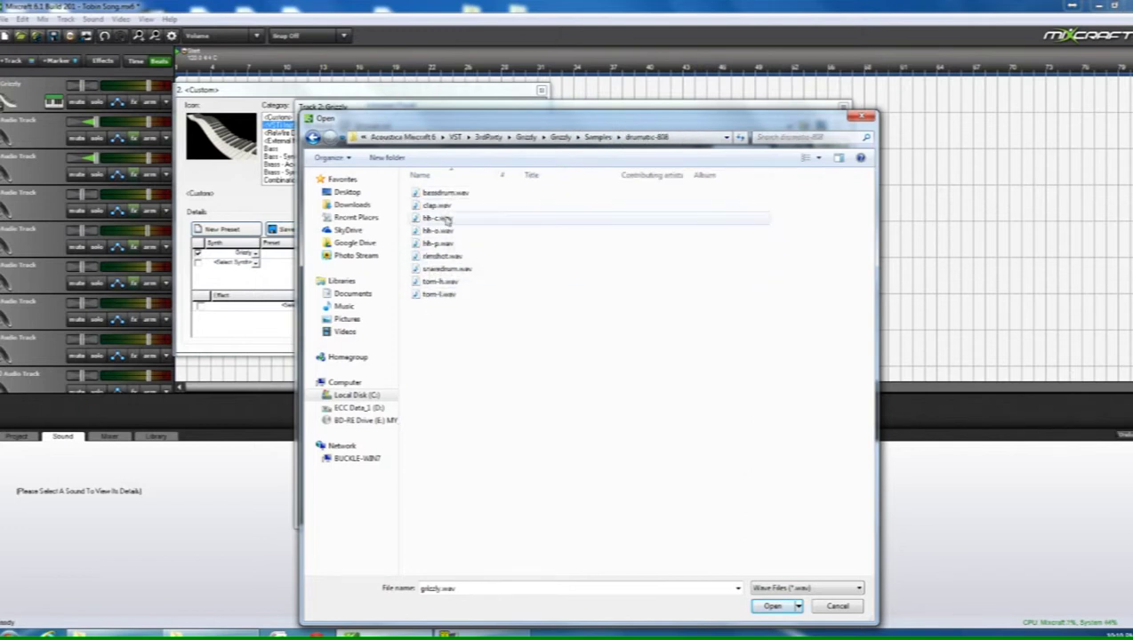
pyautogui.click(598, 138)
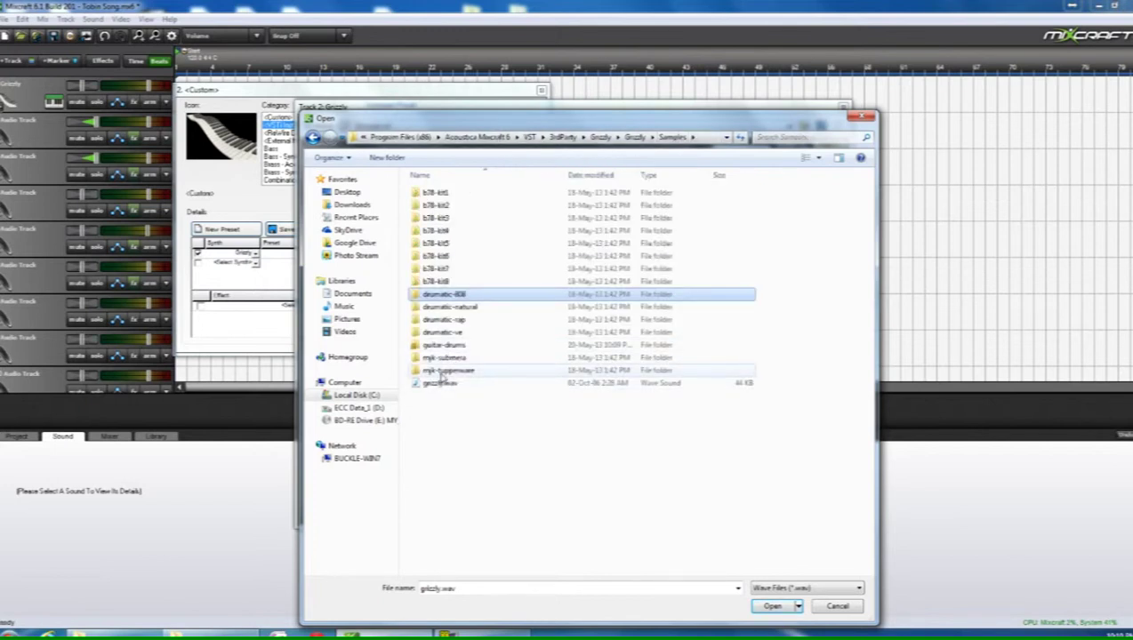
pyautogui.doubleClick(449, 346)
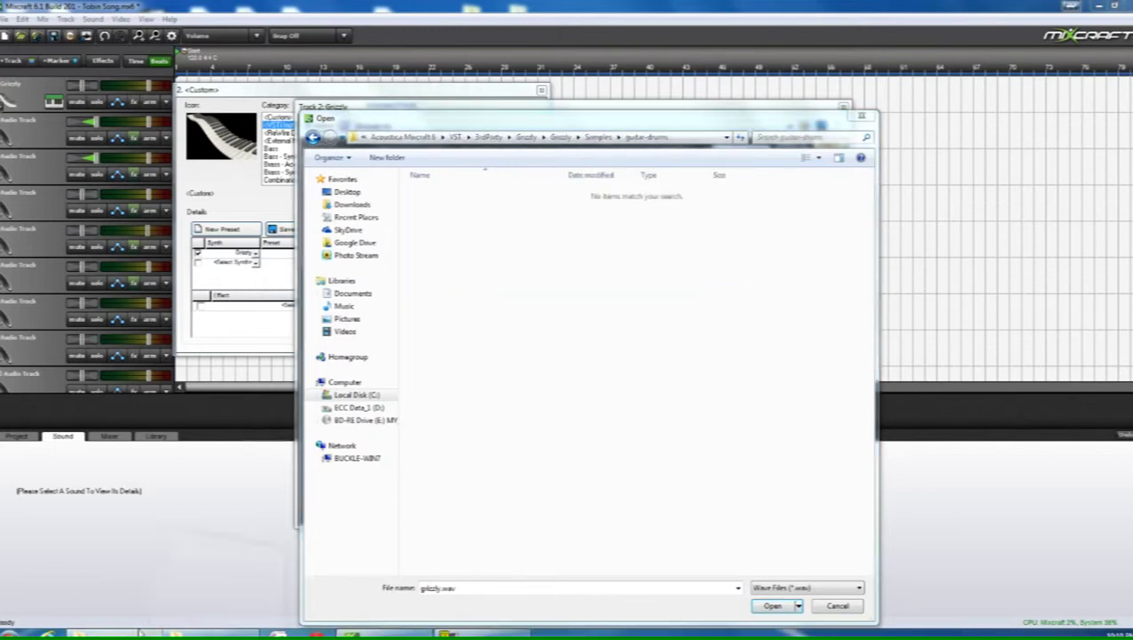
pyautogui.click(176, 610)
# Step: Drag all seven drum WAVs from the Grid folder into guitar-drums
pyautogui.click(177, 610)
pyautogui.moveTo(305, 256); pyautogui.dragTo(258, 126)
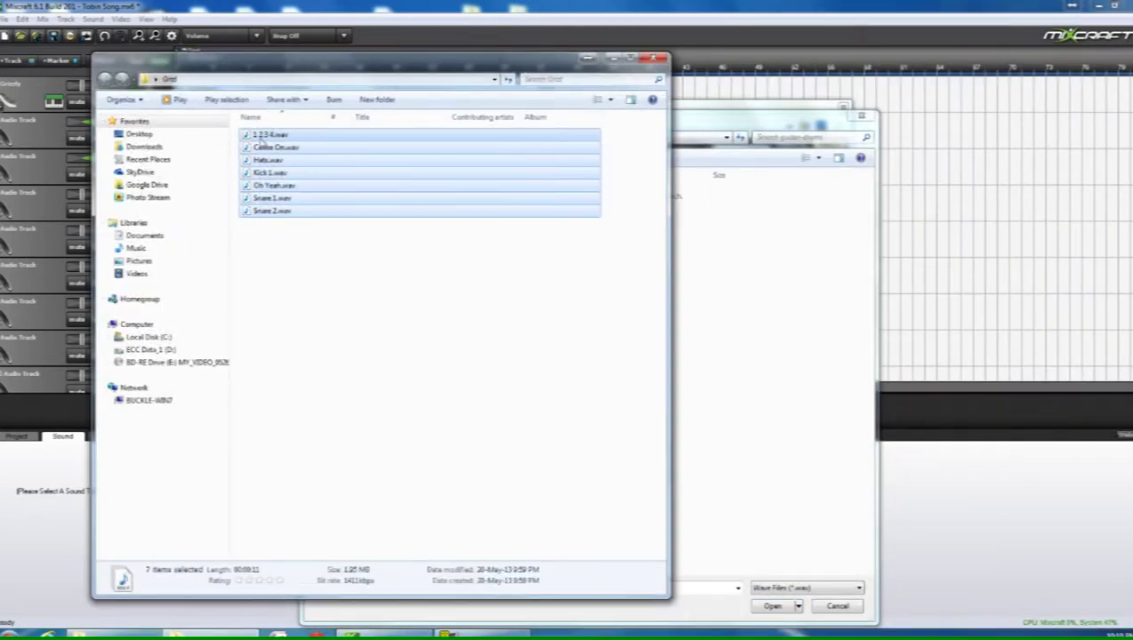
pyautogui.moveTo(330, 172); pyautogui.dragTo(733, 281)
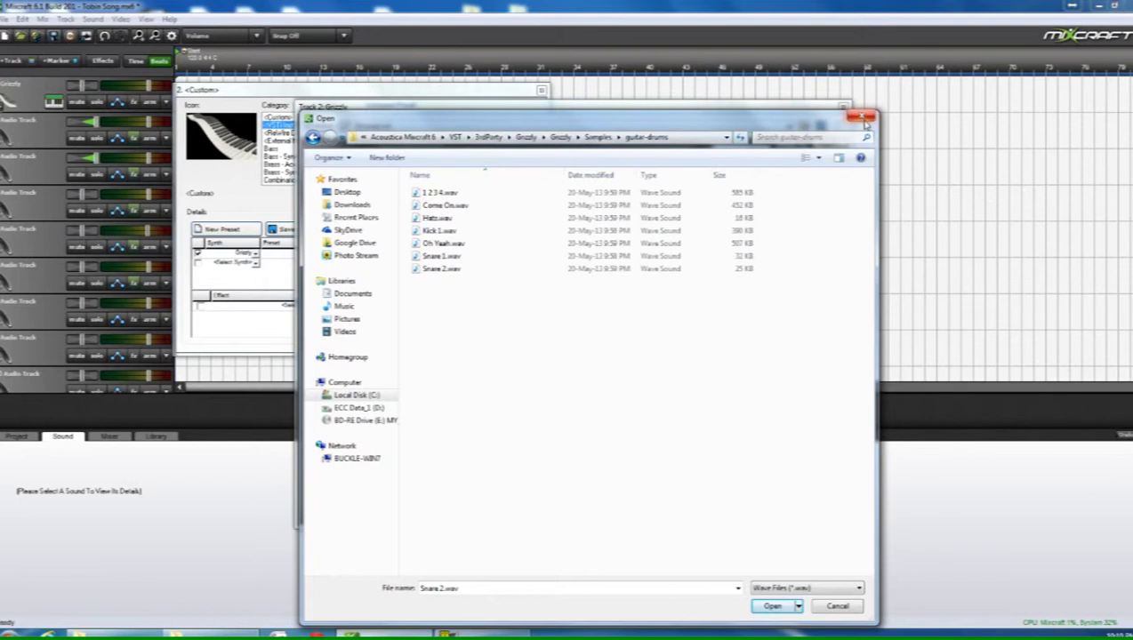
# Step: Move the Open file picker aside and close it to reveal Grizzly's editor
pyautogui.moveTo(531, 125); pyautogui.dragTo(622, 217)
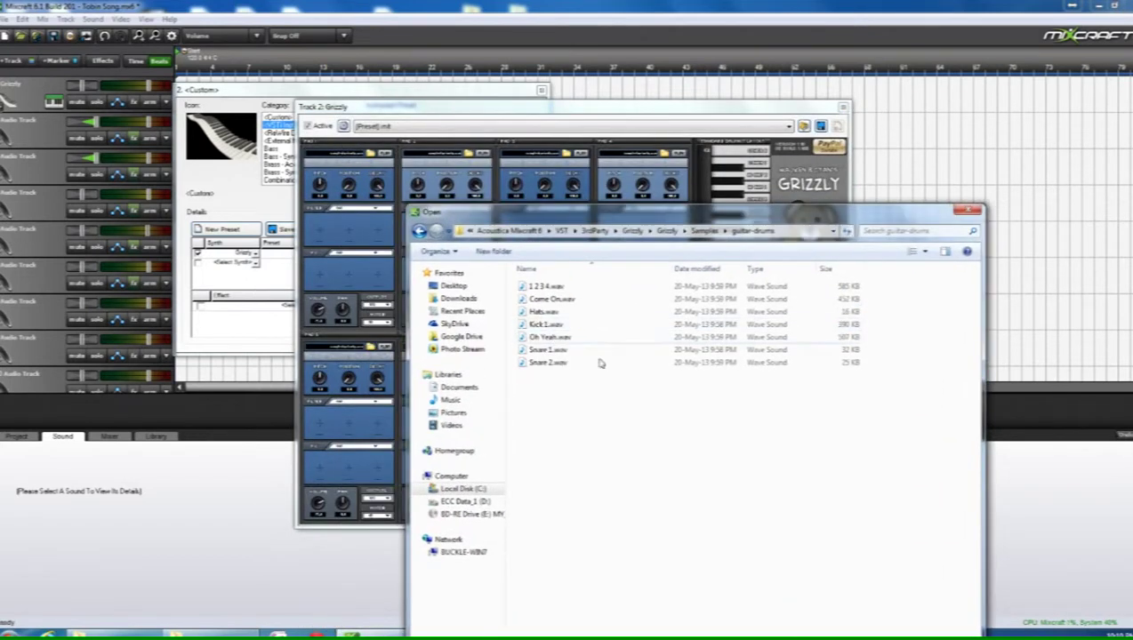
pyautogui.moveTo(934, 210); pyautogui.dragTo(934, 117)
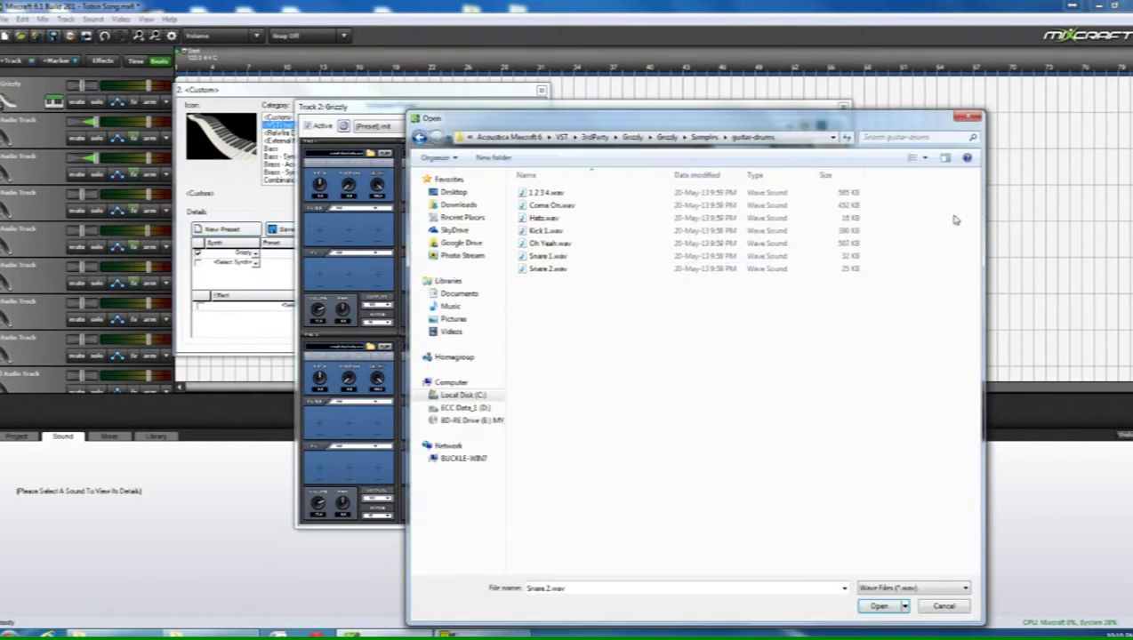
pyautogui.click(967, 116)
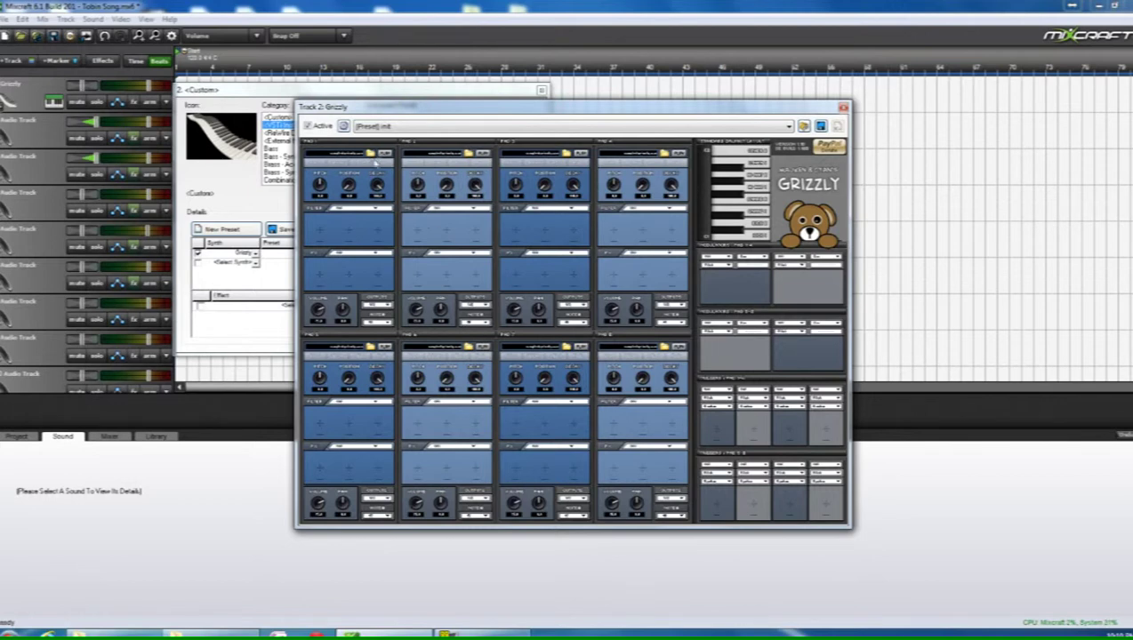
# Step: Load guitar-drums samples into pads 1–4, including Snare 1.wav on pad 2 and Snare 2.wav on pad 3
pyautogui.click(370, 154)
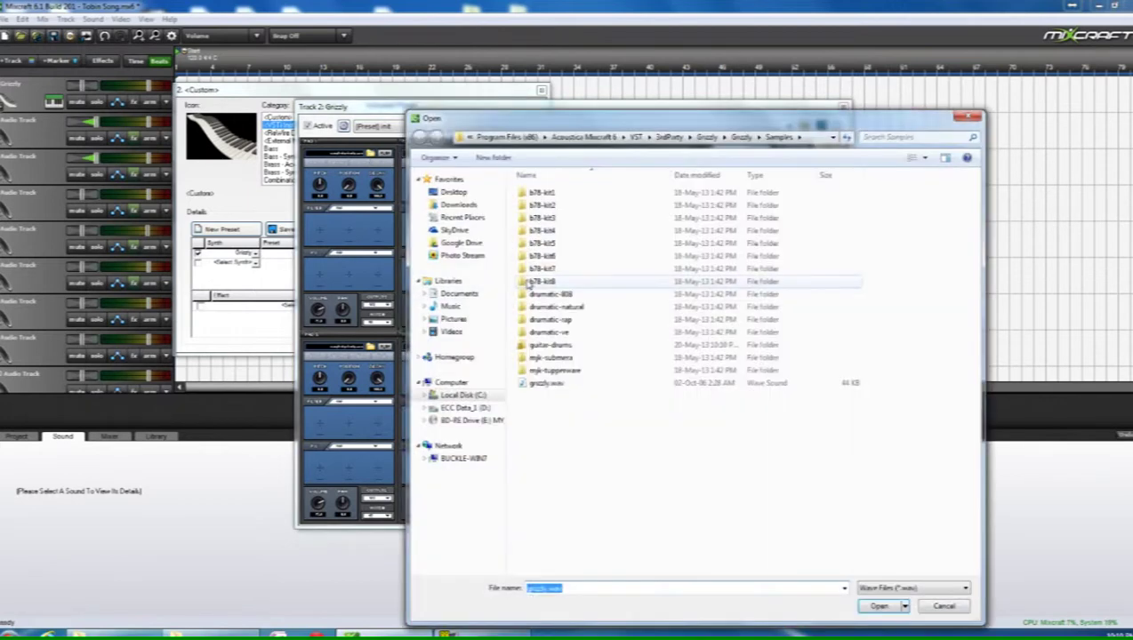
pyautogui.doubleClick(544, 346)
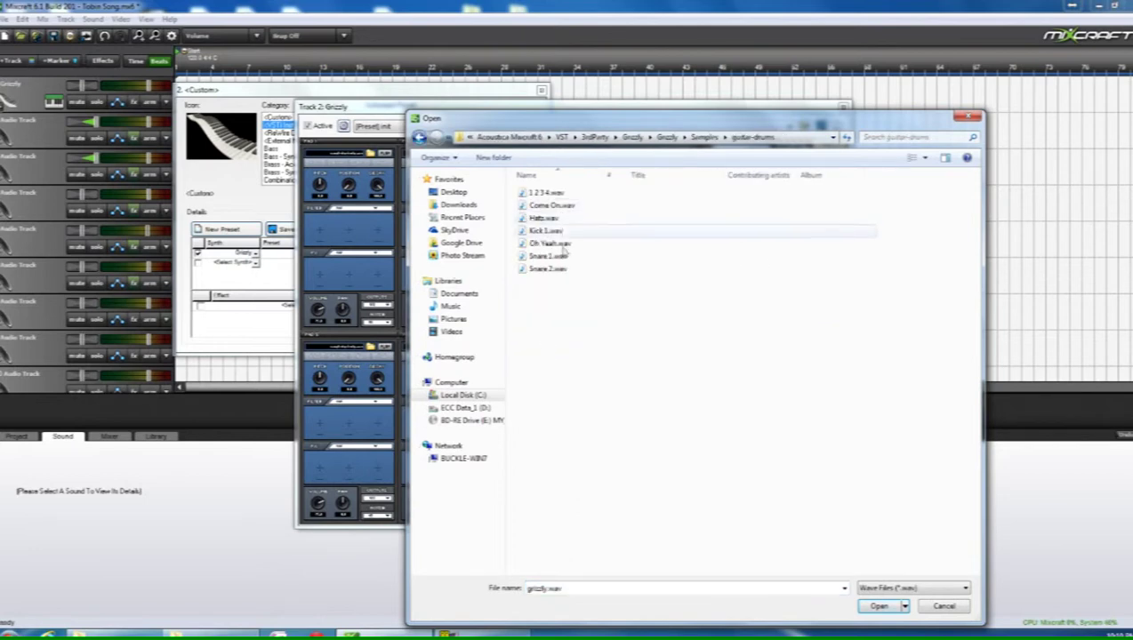
pyautogui.doubleClick(538, 230)
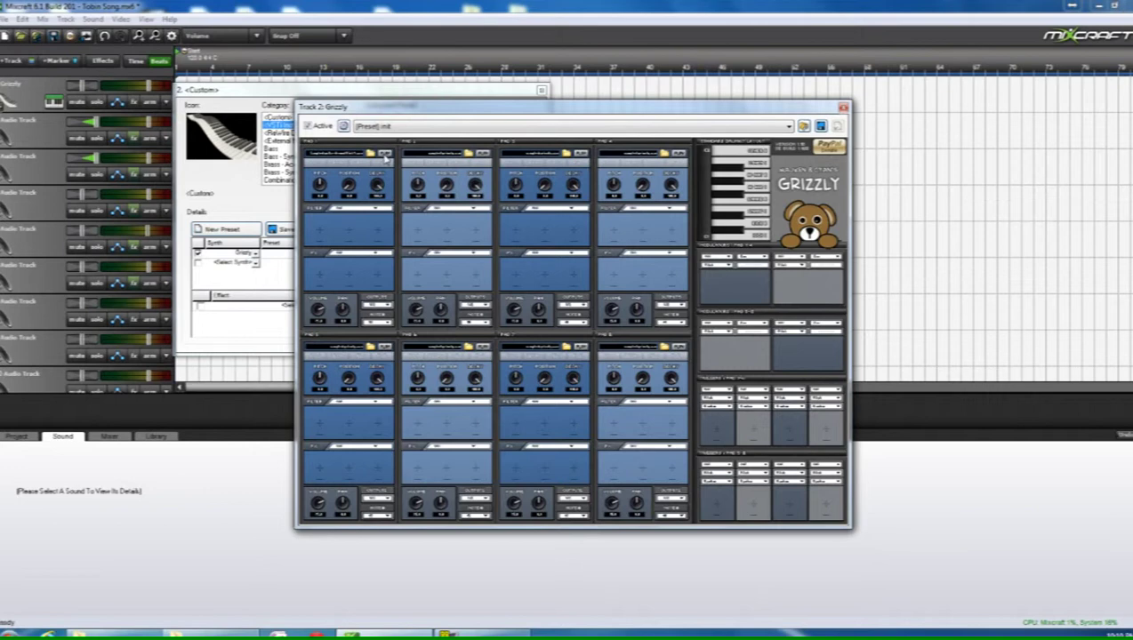
pyautogui.click(468, 153)
pyautogui.doubleClick(544, 347)
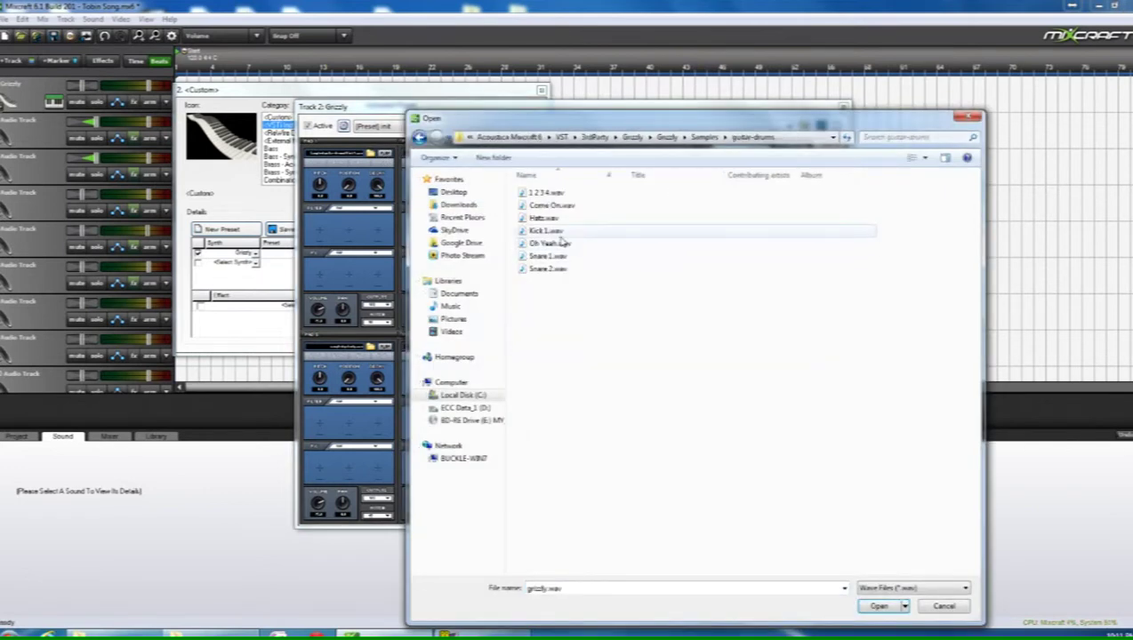
pyautogui.doubleClick(560, 255)
pyautogui.click(566, 155)
pyautogui.doubleClick(562, 350)
pyautogui.doubleClick(549, 268)
pyautogui.click(662, 164)
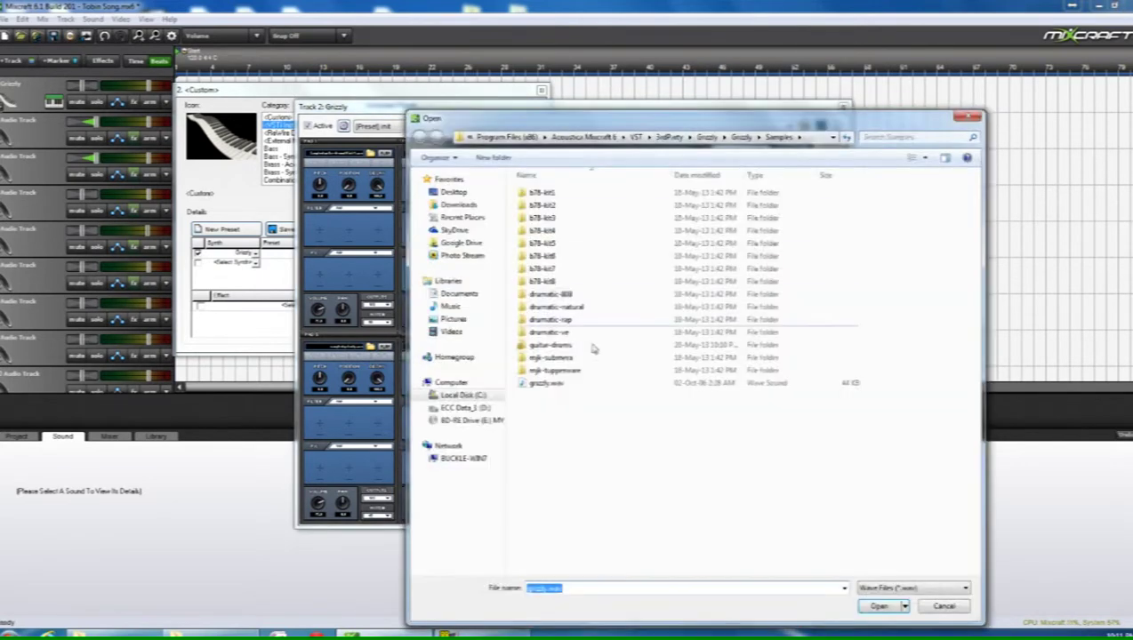
pyautogui.doubleClick(562, 345)
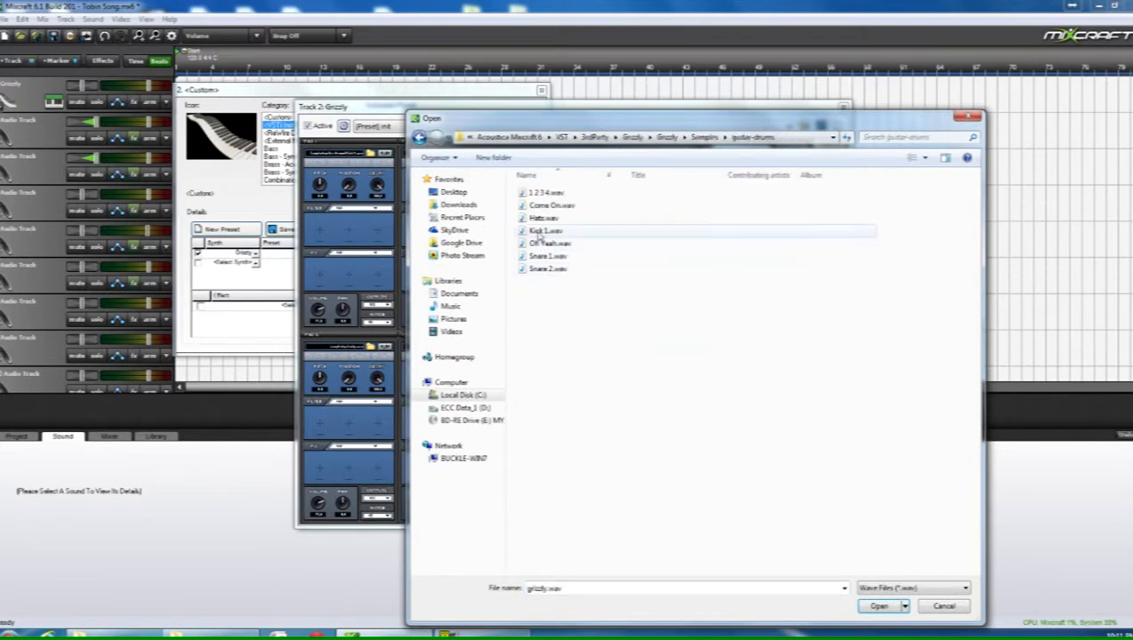
pyautogui.doubleClick(544, 242)
# Step: Load 1 2 3 4.wav, Come On.wav and Kick 1.wav onto pads 5, 6 and the next pad
pyautogui.click(372, 348)
pyautogui.doubleClick(555, 346)
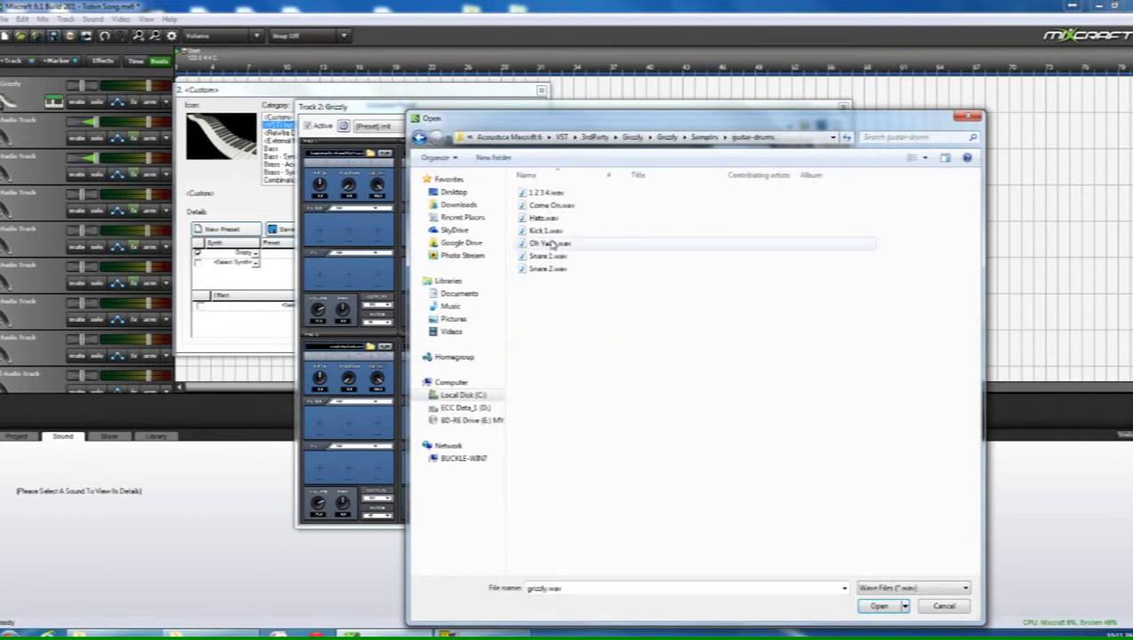
pyautogui.doubleClick(546, 192)
pyautogui.click(470, 347)
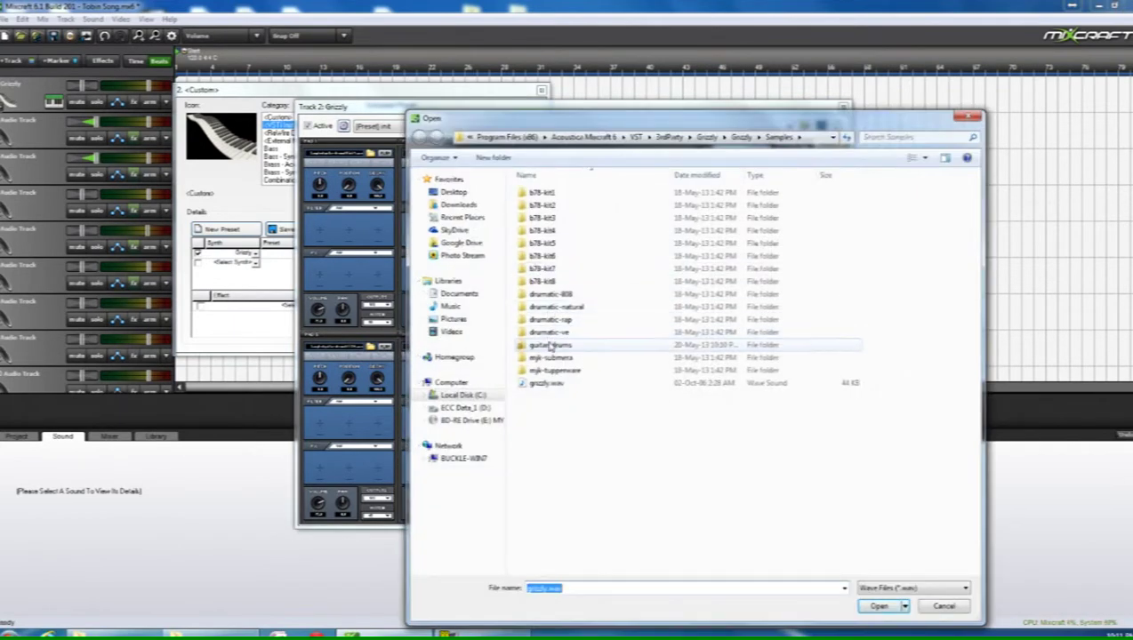
pyautogui.doubleClick(549, 345)
pyautogui.doubleClick(551, 208)
pyautogui.click(568, 349)
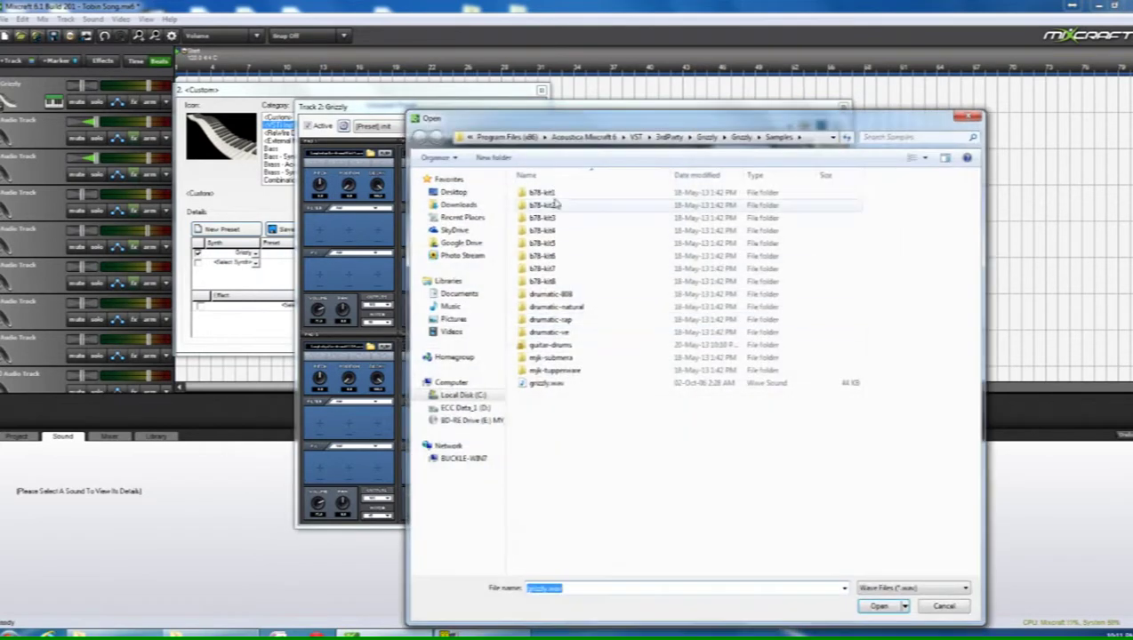
pyautogui.doubleClick(547, 346)
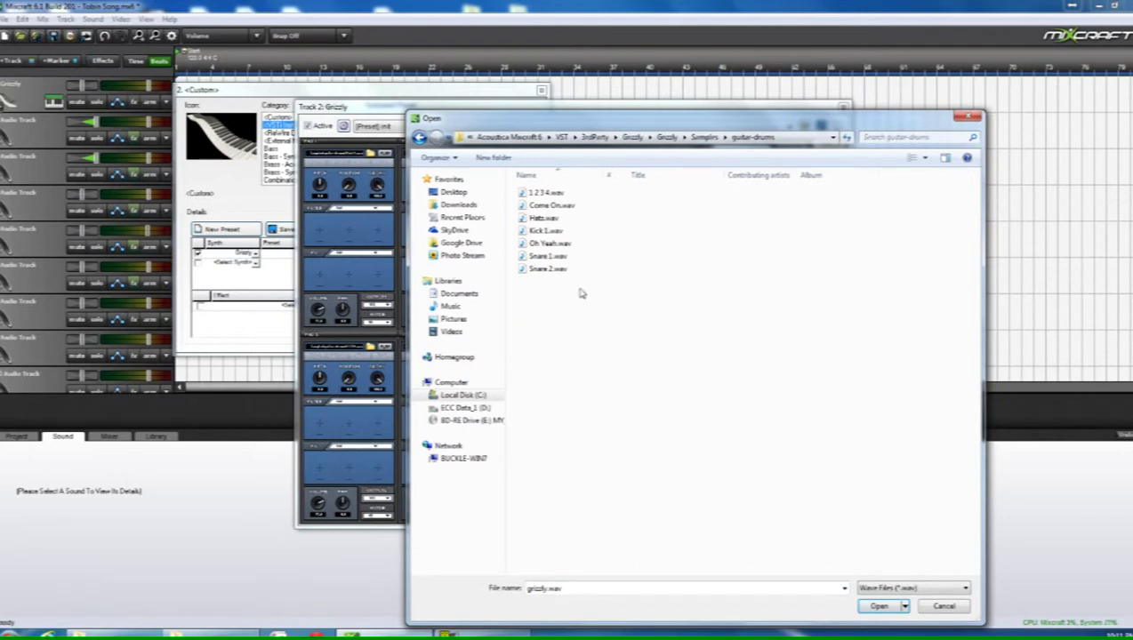
pyautogui.doubleClick(558, 233)
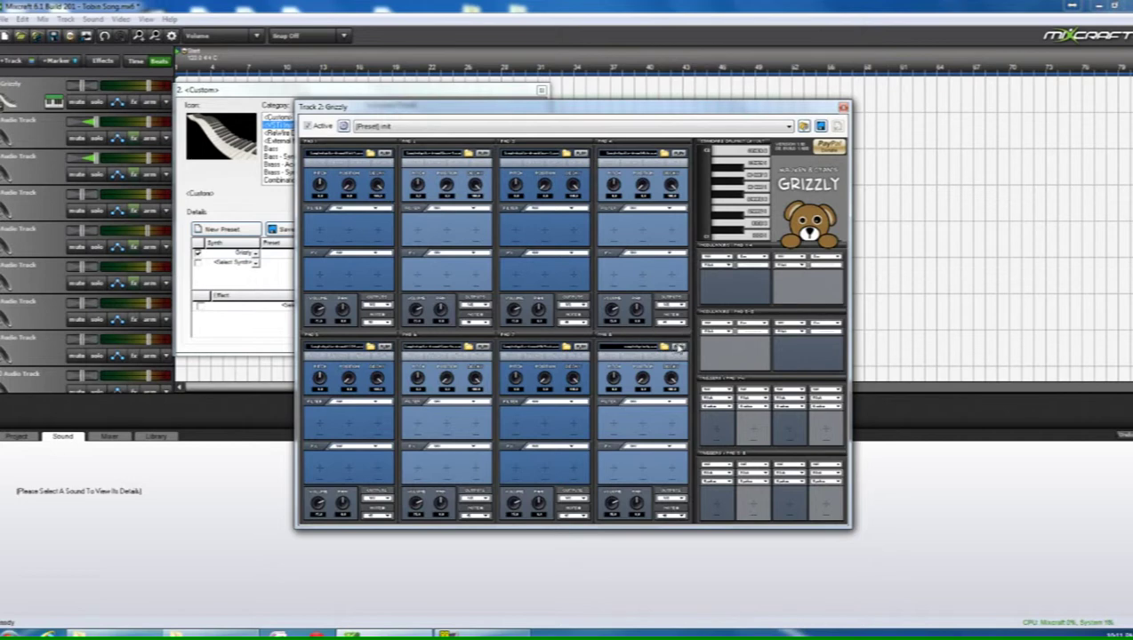
# Step: Save the filled Grizzly kit as a new preset named 'Guitar Drums'
pyautogui.click(822, 128)
pyautogui.write('Guitar Drum')
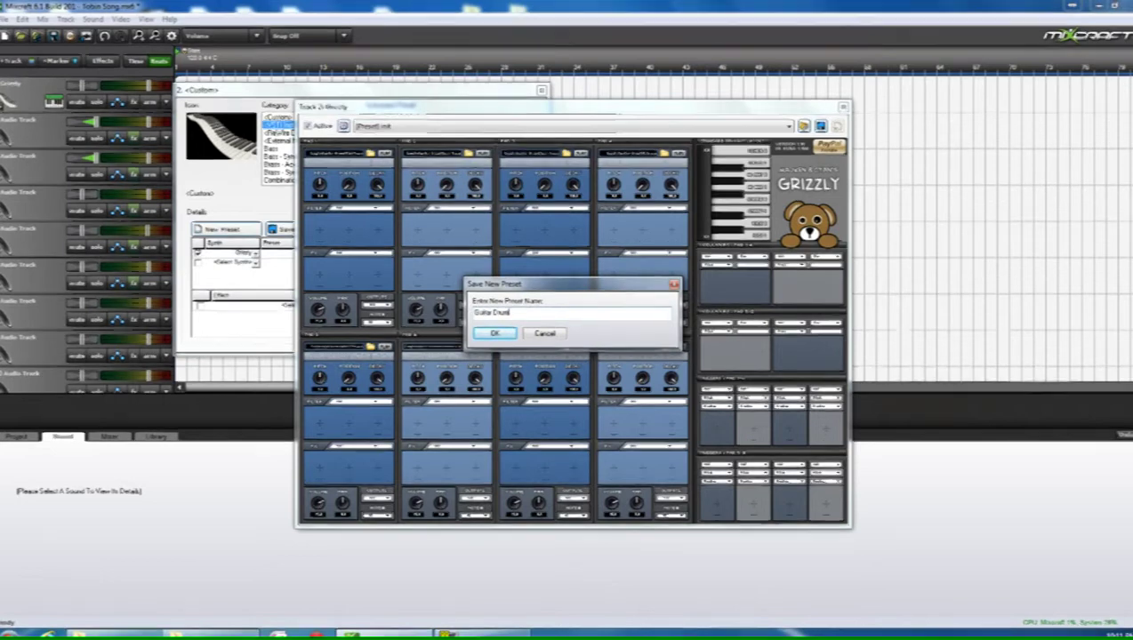
pyautogui.press('Return')
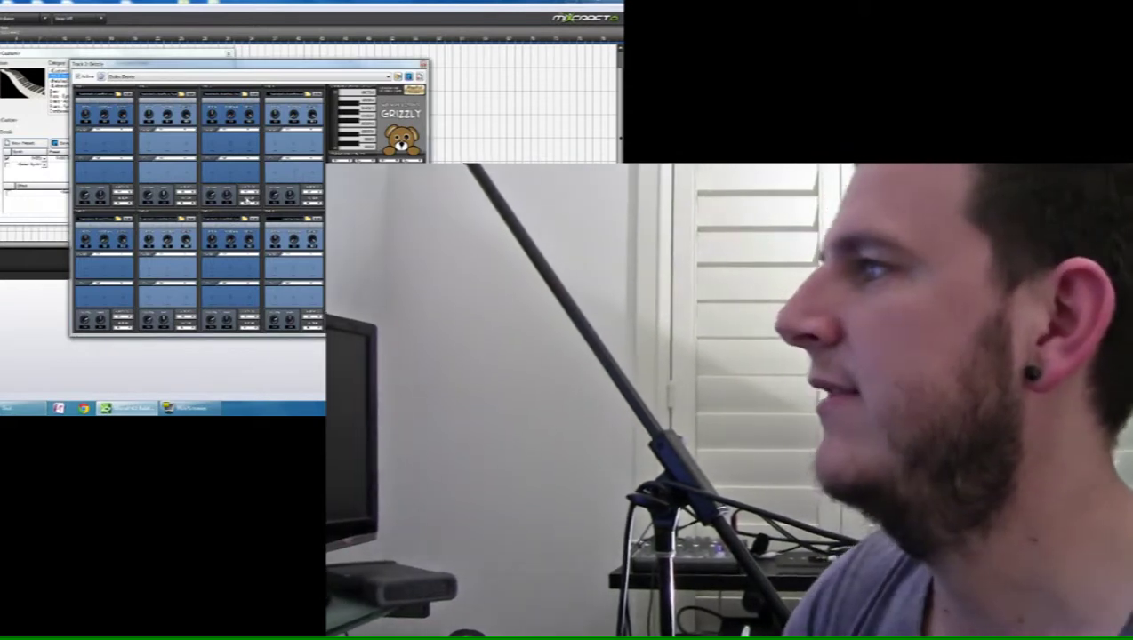